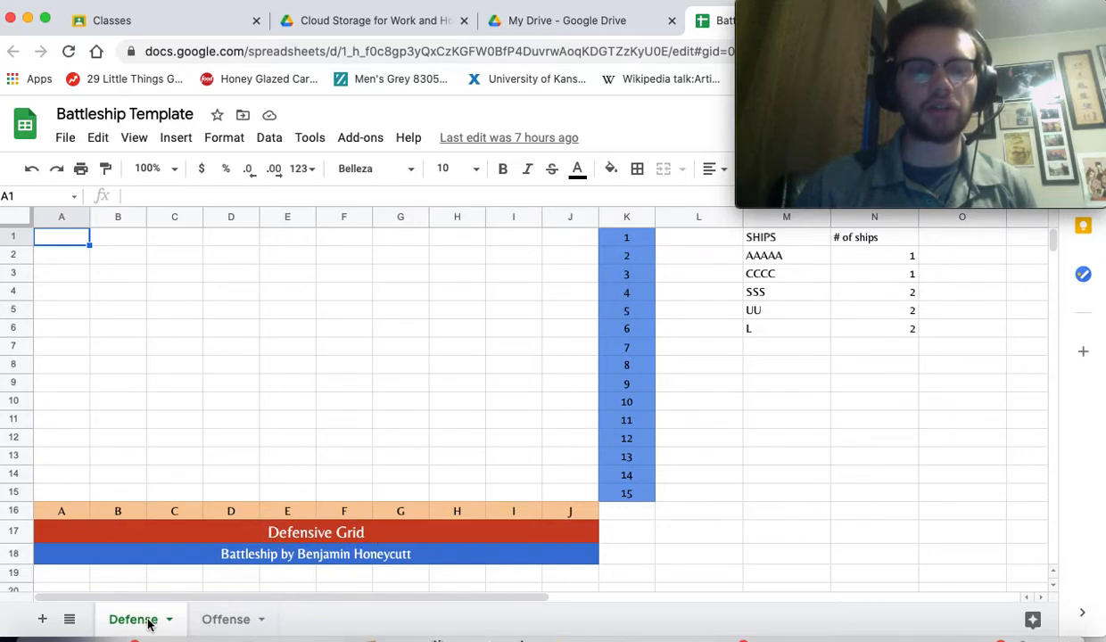
Place the five-cell ship on the Defense sheet by entering A in each cell from B3 to F3.
left_click(223, 619)
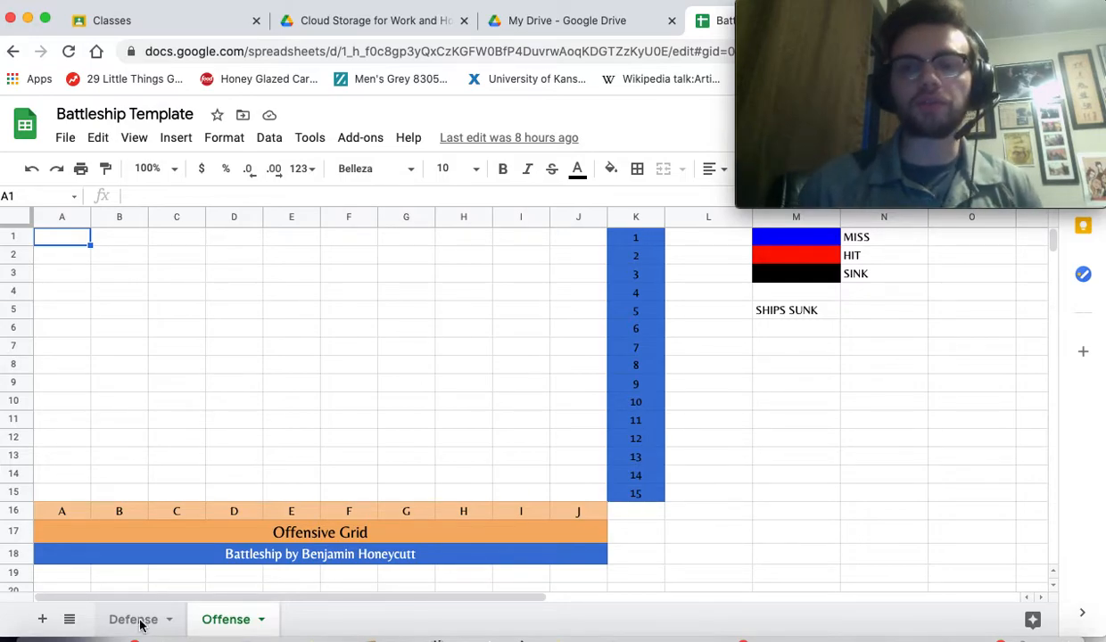
left_click(140, 623)
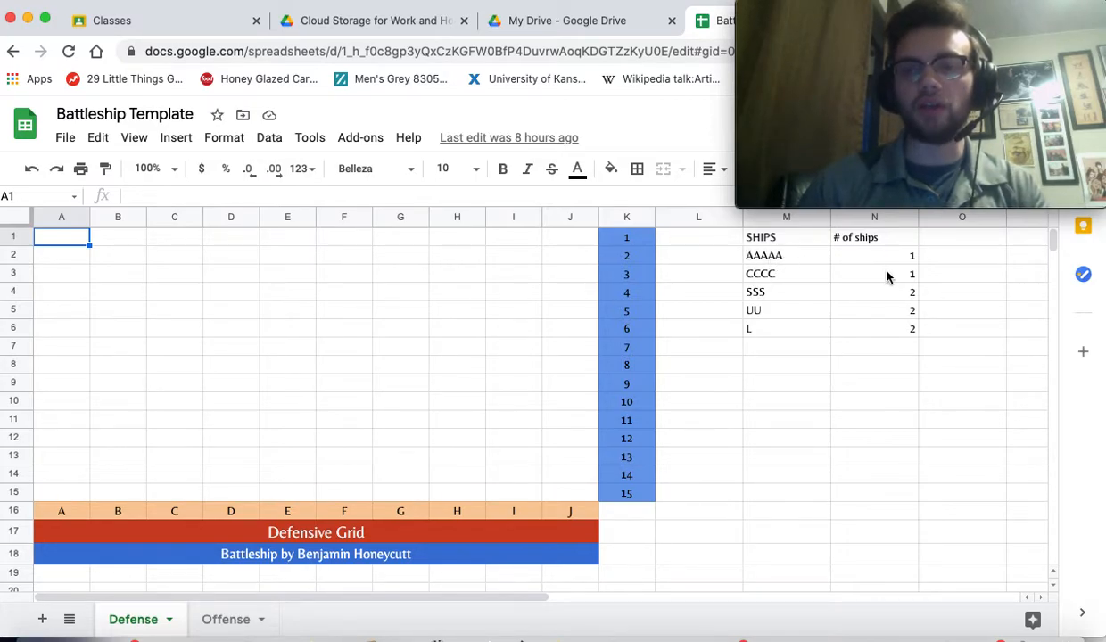
left_click(127, 259)
left_click(127, 277)
type("A")
left_click(165, 279)
type("A")
left_click(227, 276)
type("A")
left_click(296, 274)
type("A")
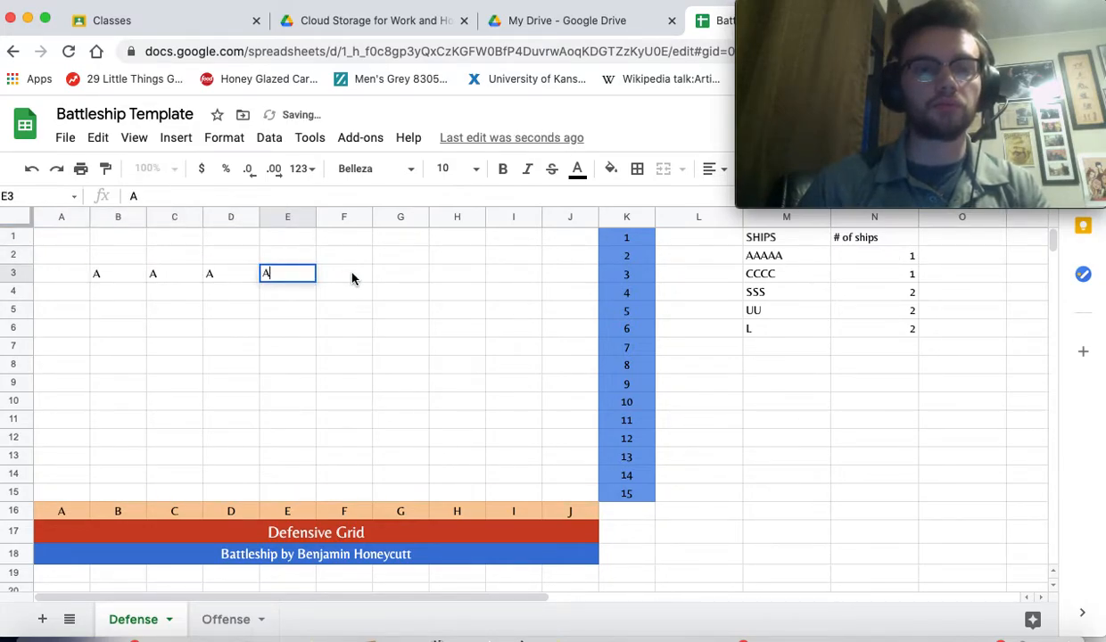
left_click(343, 271)
type("A")
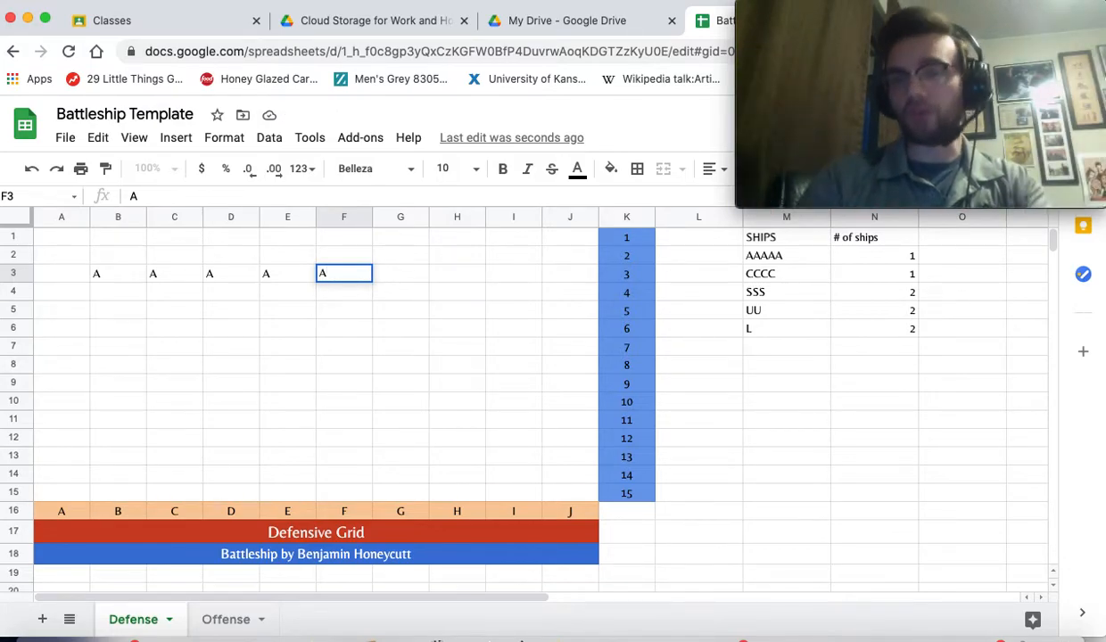
left_click(348, 312)
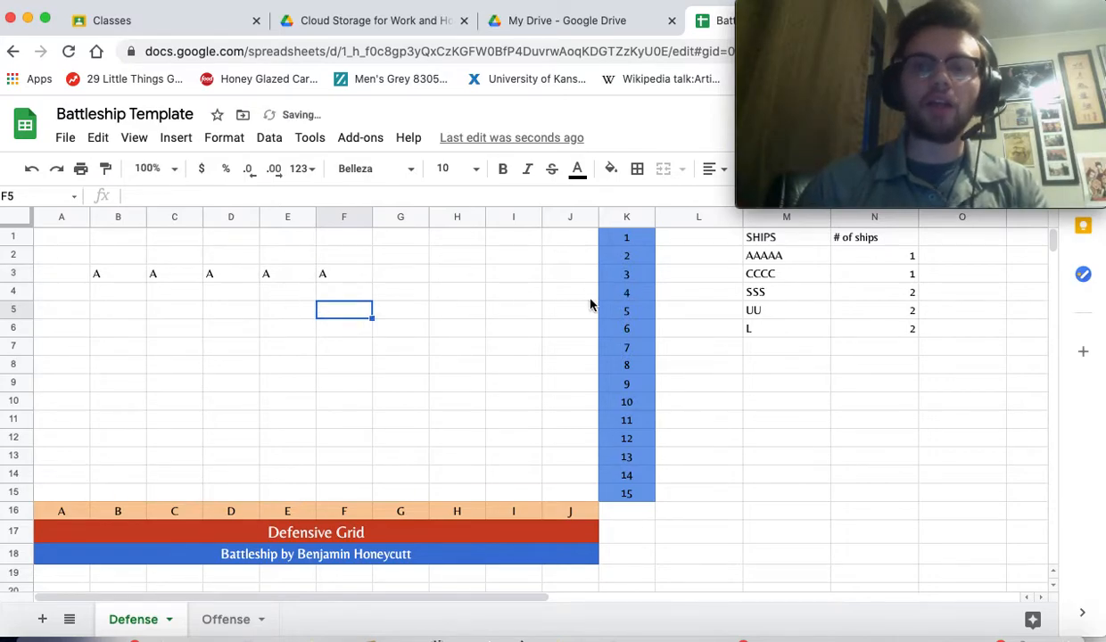
Place the four-cell ship vertically by entering C in each cell from H5 to H8.
left_click(448, 318)
type("C")
key("Return")
type("C")
key("Return")
type("C")
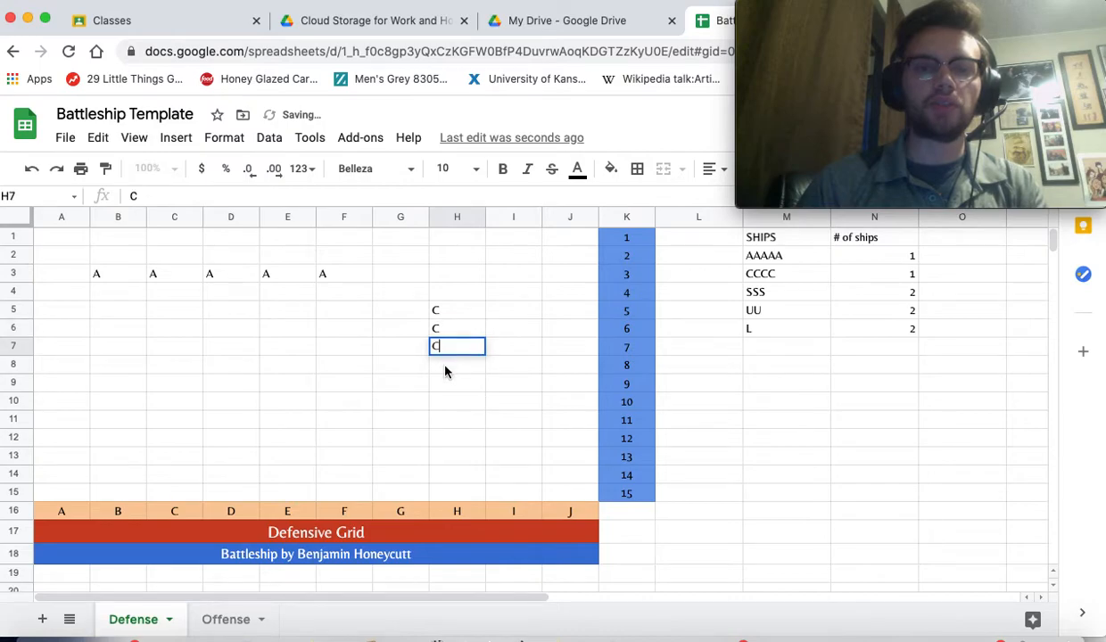
key("Return")
type("C")
Place the first three-cell ship by entering S in each cell from F10 to H10.
left_click(327, 399)
type("S")
left_click(382, 397)
type("S")
left_click(441, 406)
type("S")
Place the second three-cell ship by entering S in each cell from C12 to E12.
left_click(149, 441)
type("S")
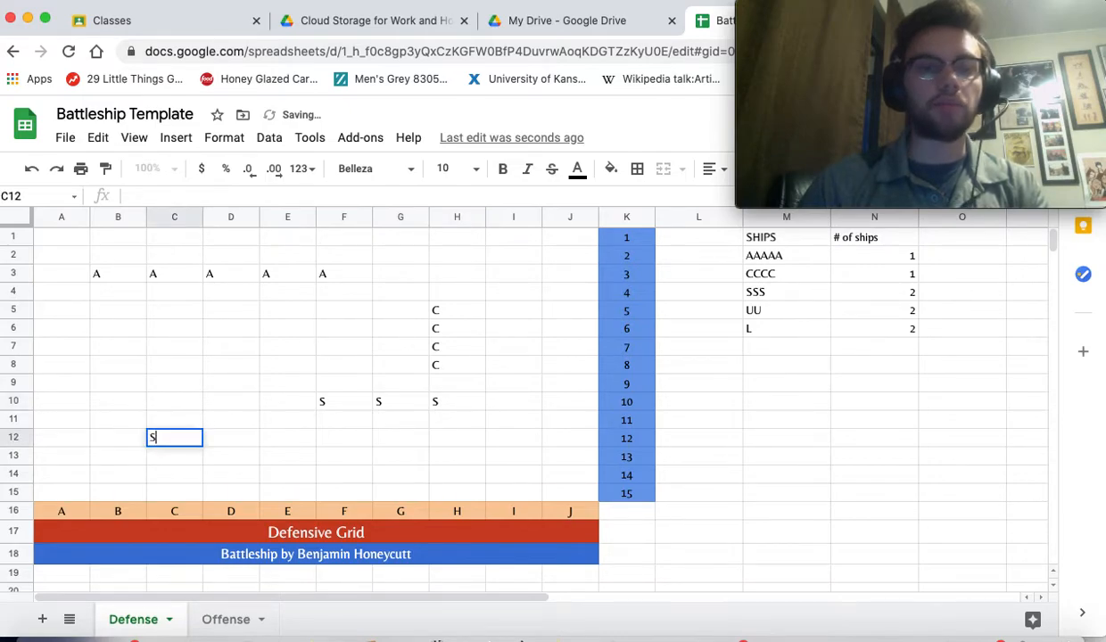
left_click(212, 437)
type("S")
left_click(295, 443)
type("S")
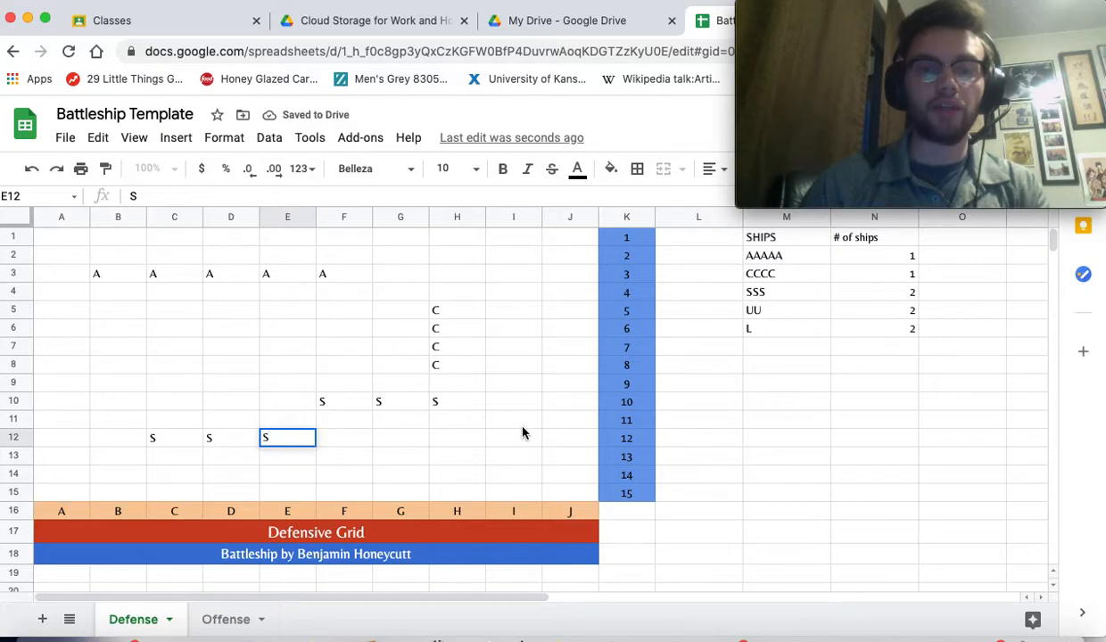
Place the two two-cell ships by entering U in J11 and J12, and in A9 and B9.
left_click(552, 419)
type("U")
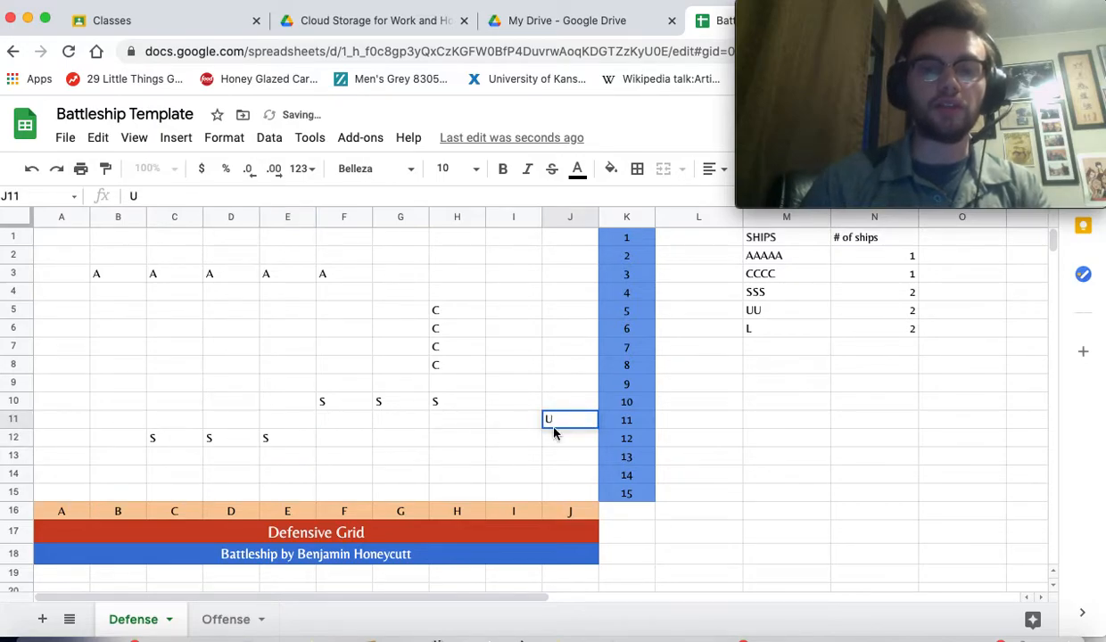
left_click(553, 437)
type("U")
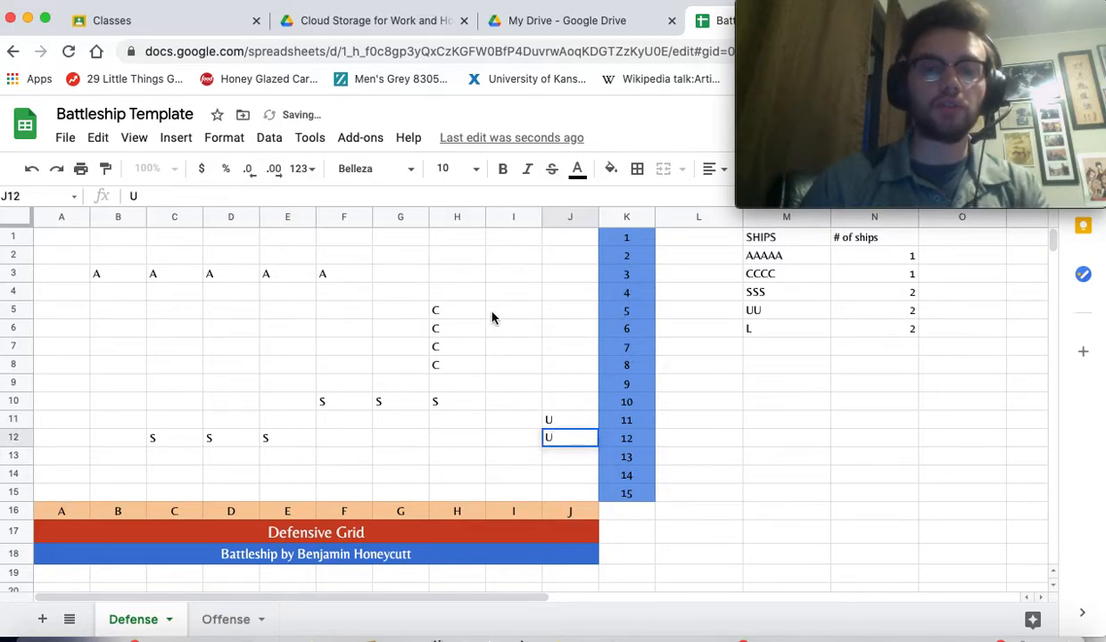
left_click(66, 381)
type("U")
left_click(106, 383)
type("U")
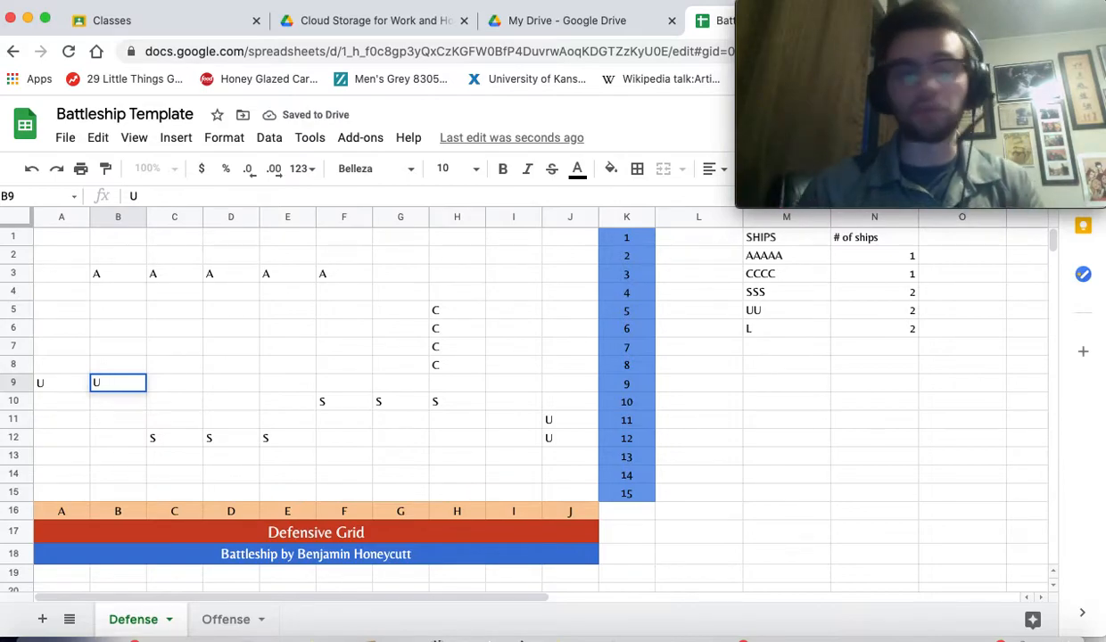
Place the two single-cell ships by entering L in cells I3 and B14.
left_click(505, 271)
type("L")
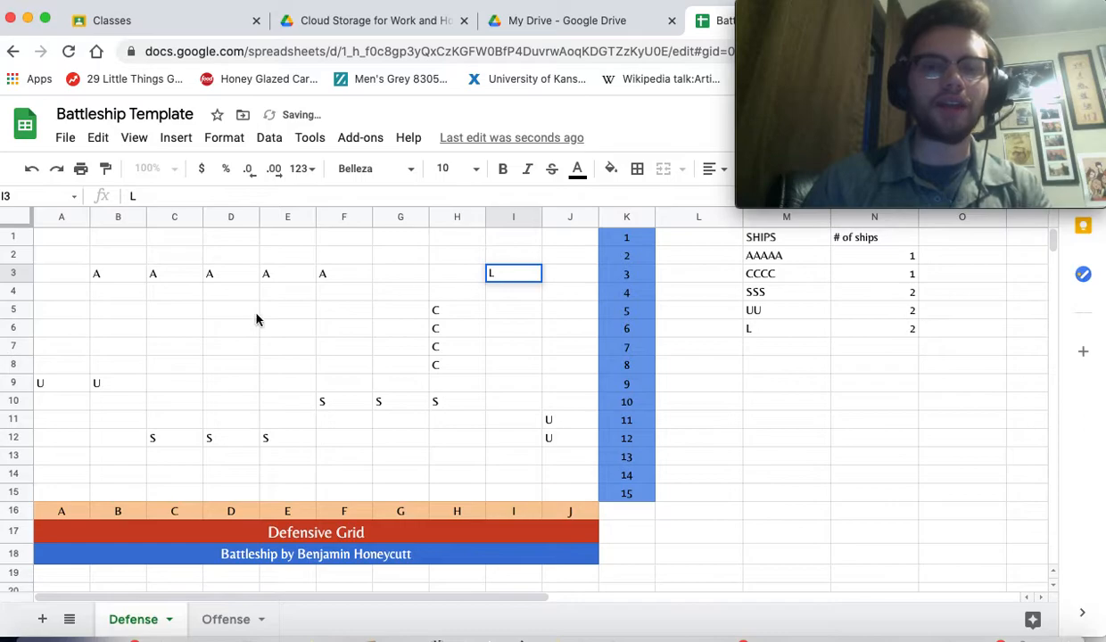
left_click(96, 477)
type("L")
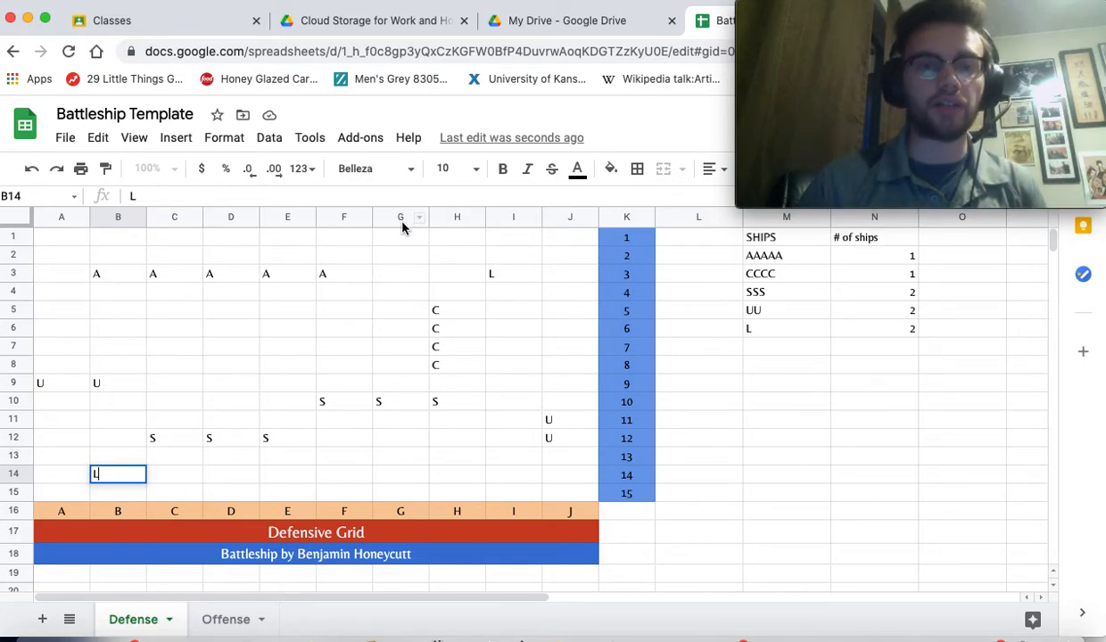
Mark a miss on the defensive grid by filling the empty cell G4 with blue.
left_click(388, 296)
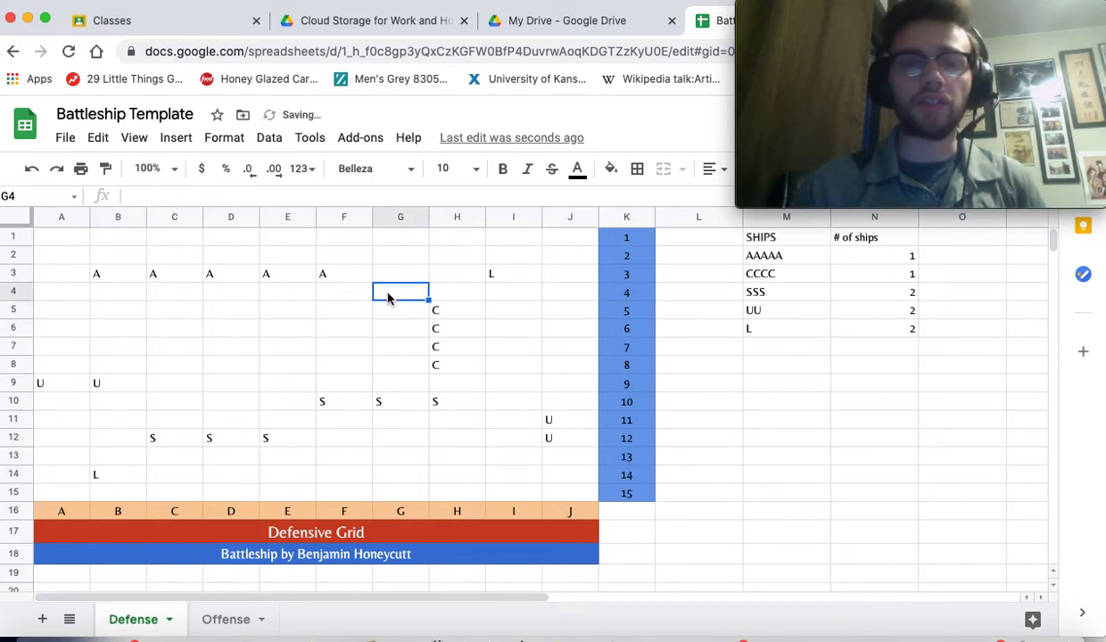
left_click(611, 168)
left_click(751, 250)
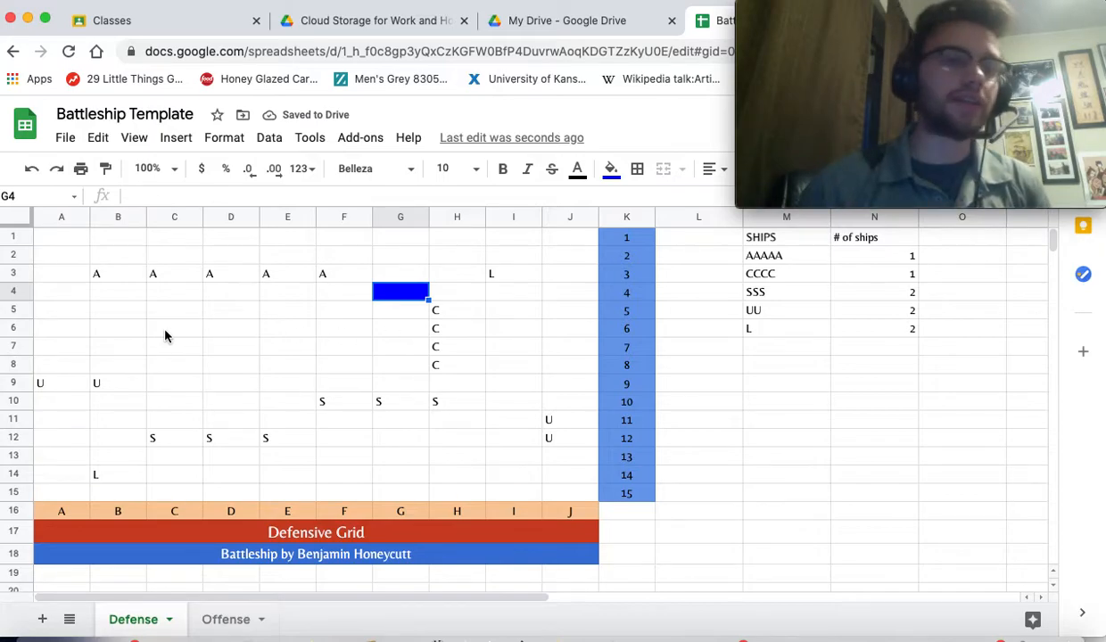
Mark a hit on the five-cell ship by filling cell C3 with red.
left_click(158, 275)
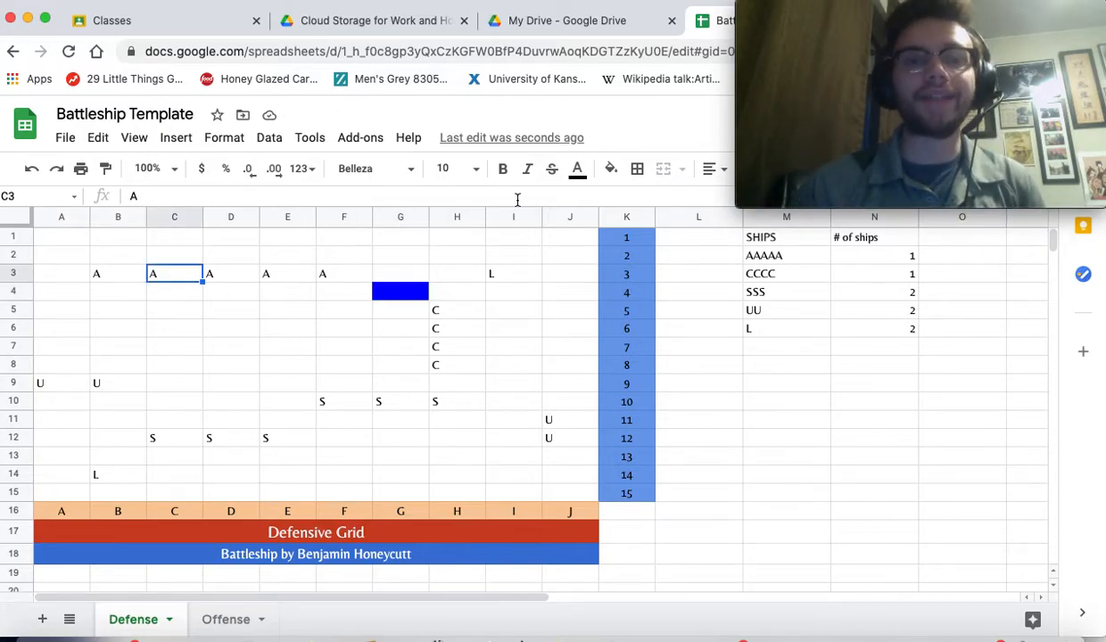
left_click(612, 170)
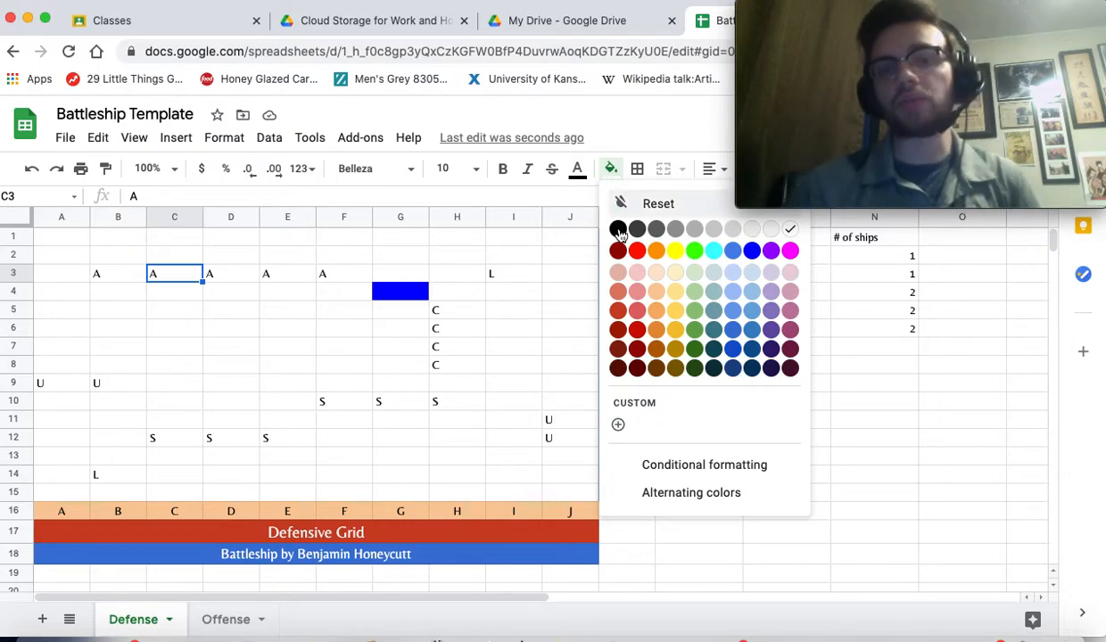
left_click(636, 252)
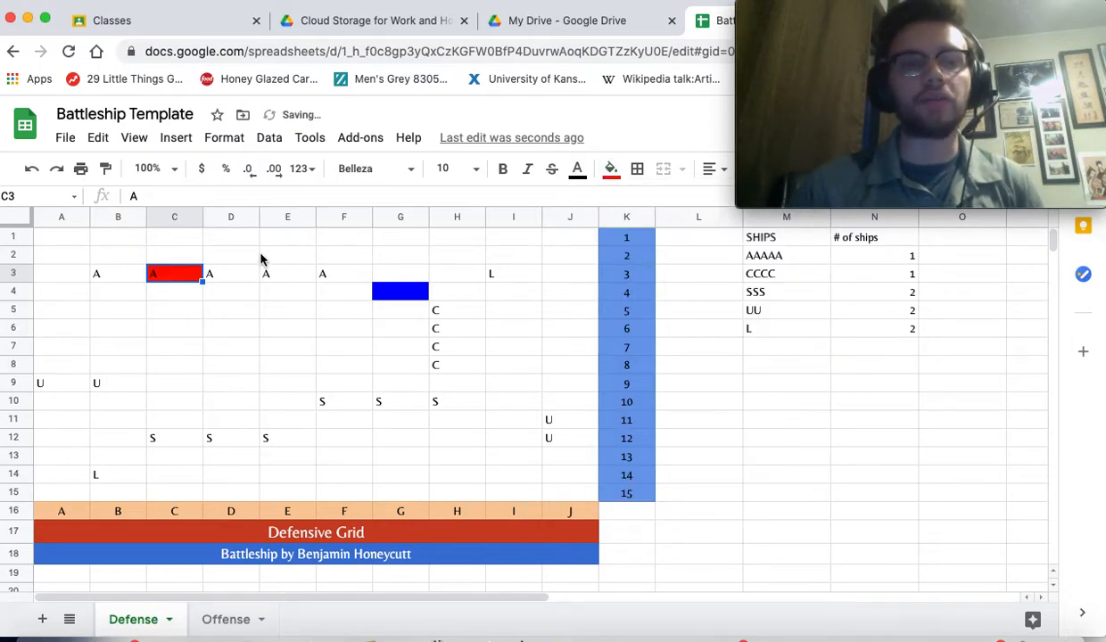
Mark the whole five-cell ship as sunk by filling cells B3 to F3 with black.
left_click(129, 272)
left_click(330, 275, "shift")
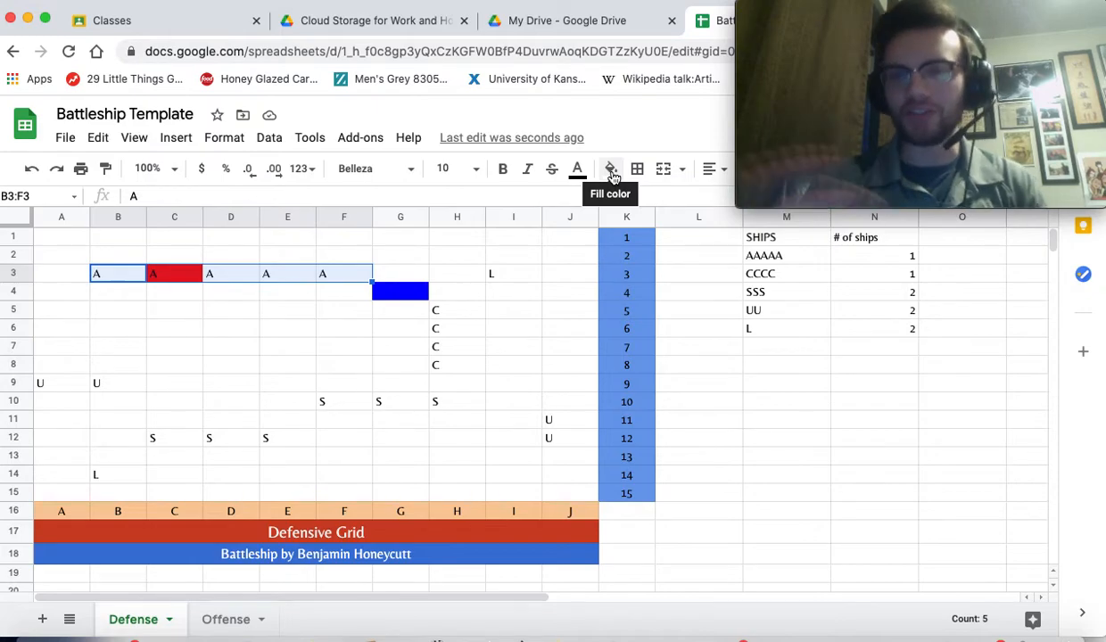
left_click(612, 171)
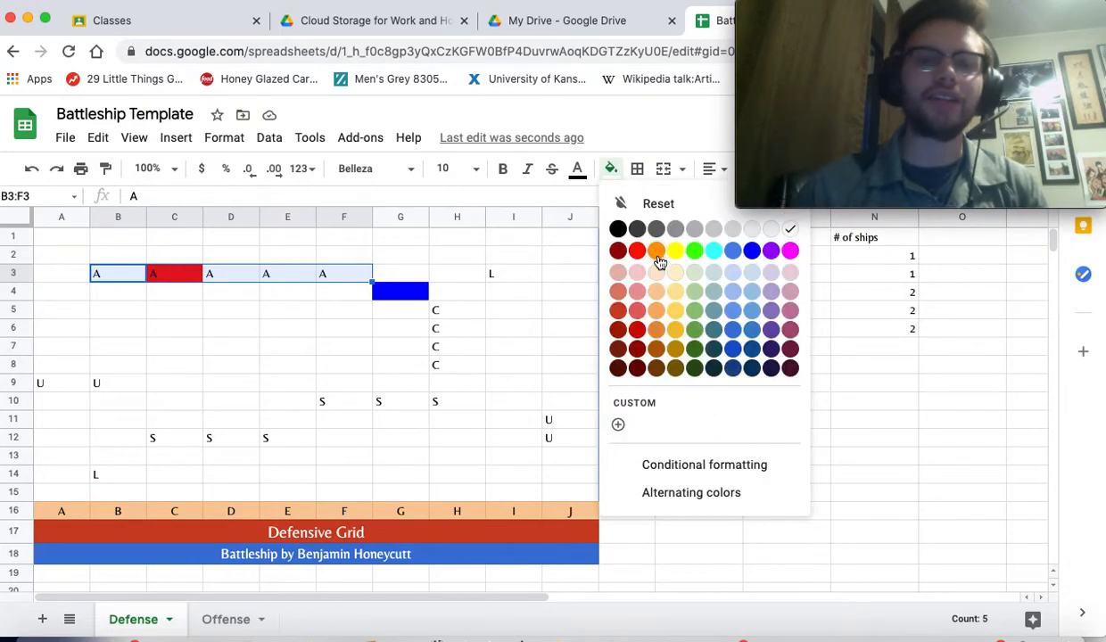
left_click(619, 232)
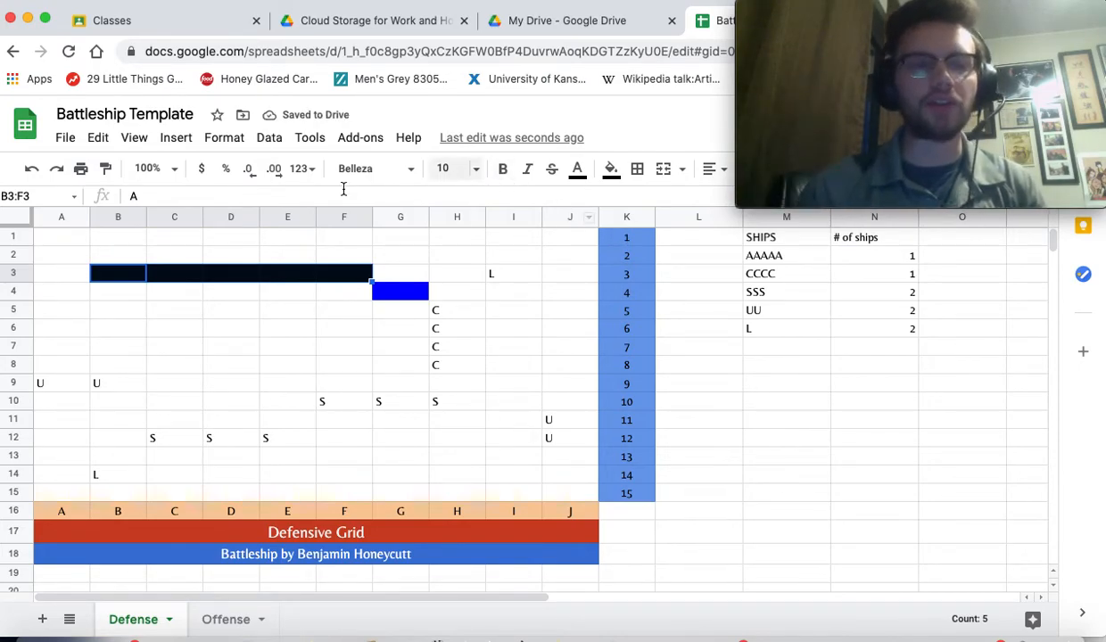
Set the text color of the whole defensive grid, A1:J15, to white.
left_click(54, 243)
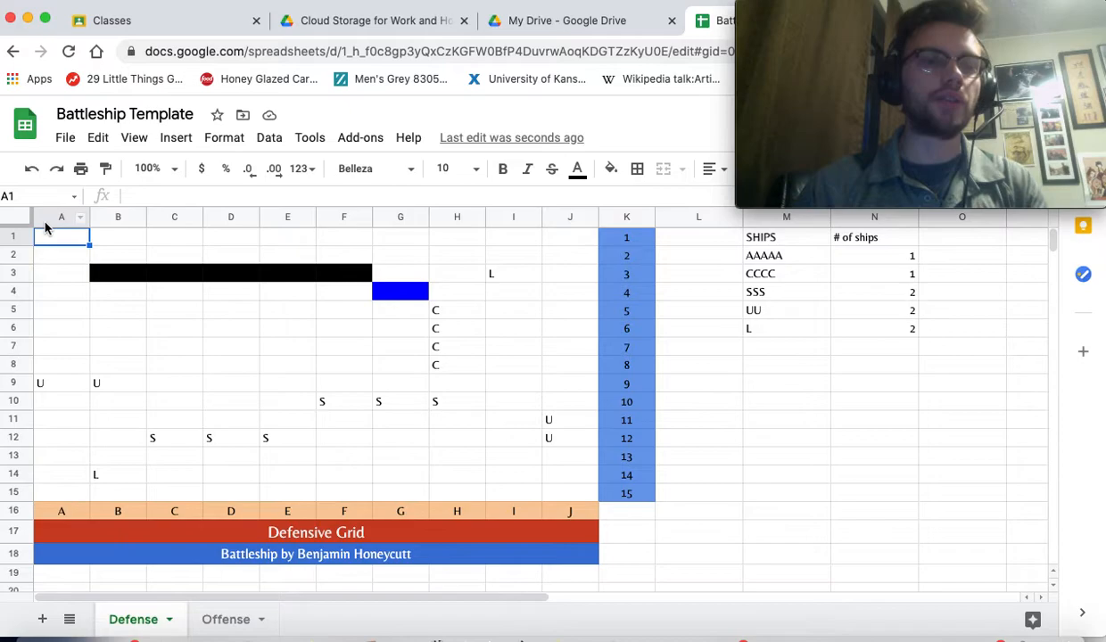
left_click(559, 499, "shift")
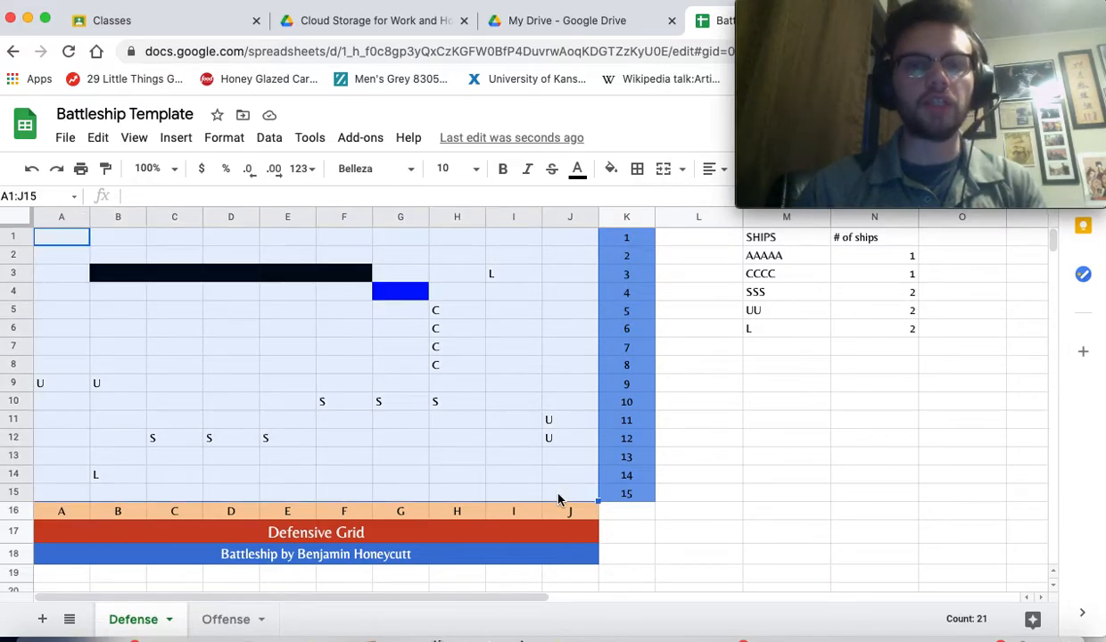
left_click(579, 168)
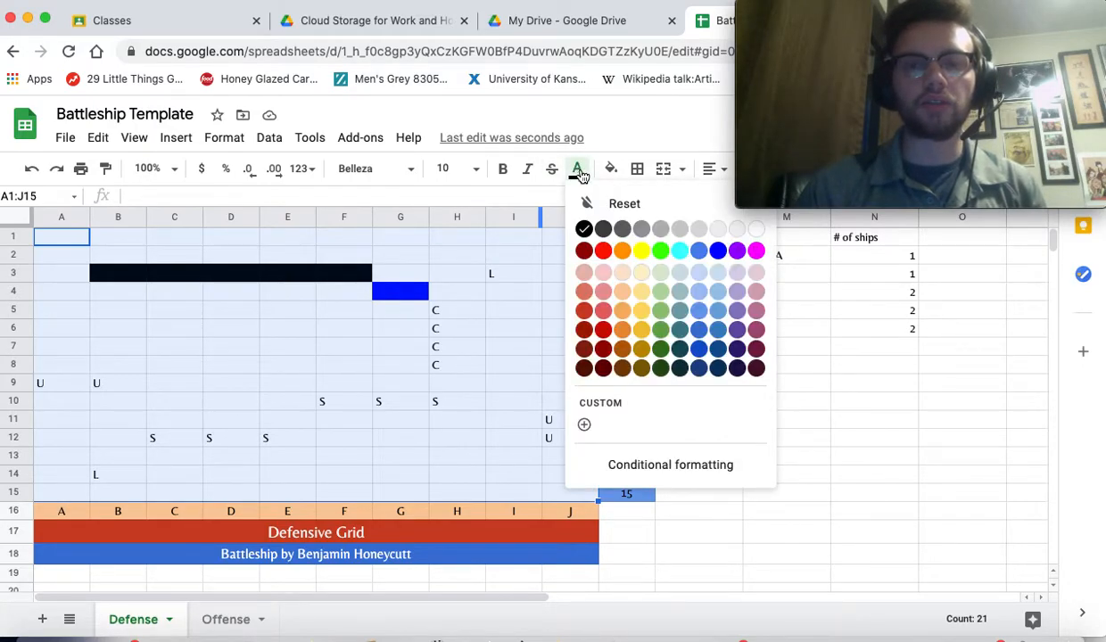
left_click(756, 229)
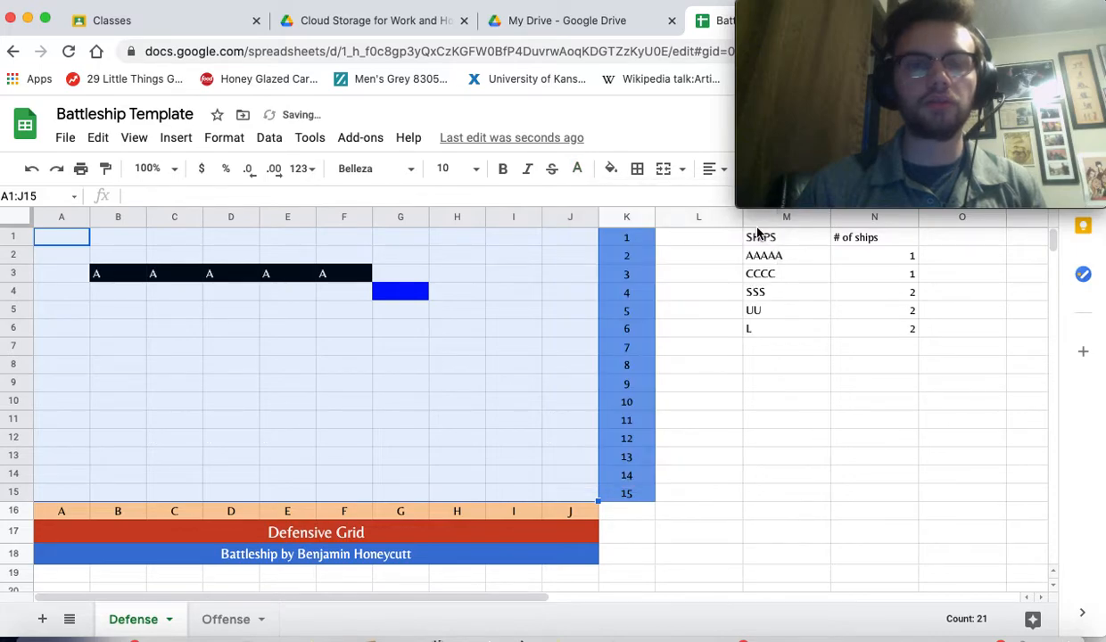
Reset the text color of the defensive grid A1:J15 and clear its shot markings with a white fill.
left_click(577, 169)
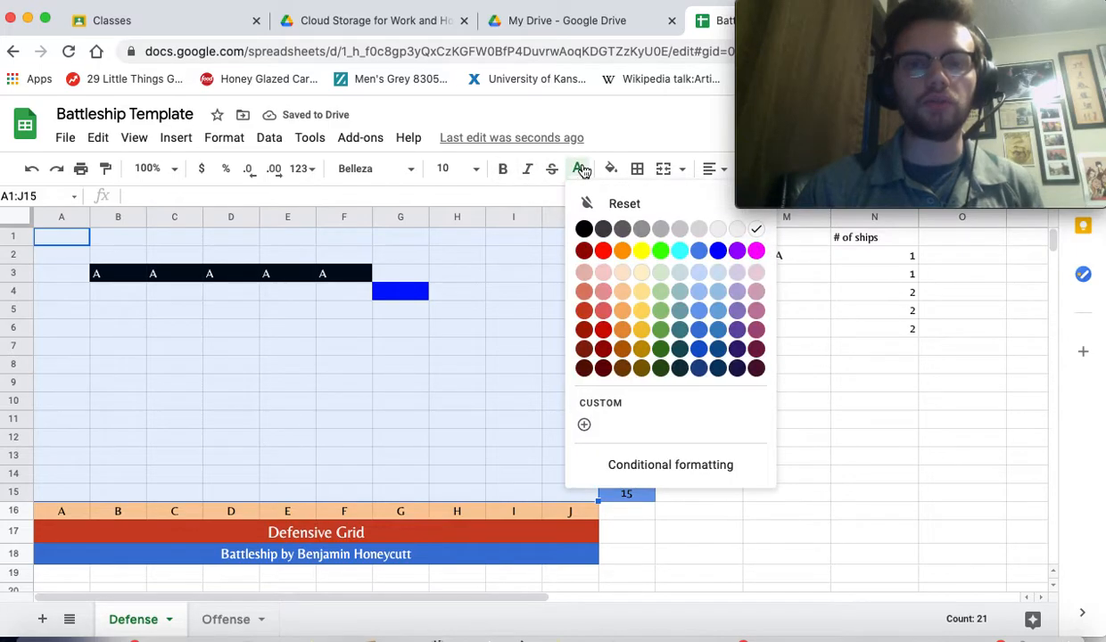
left_click(623, 203)
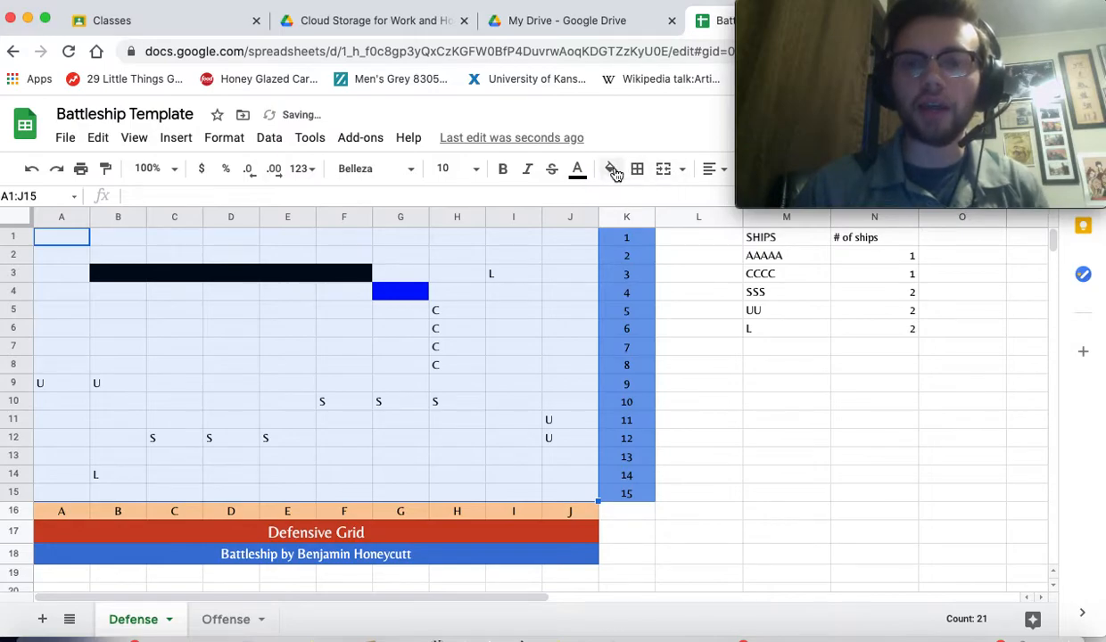
left_click(611, 169)
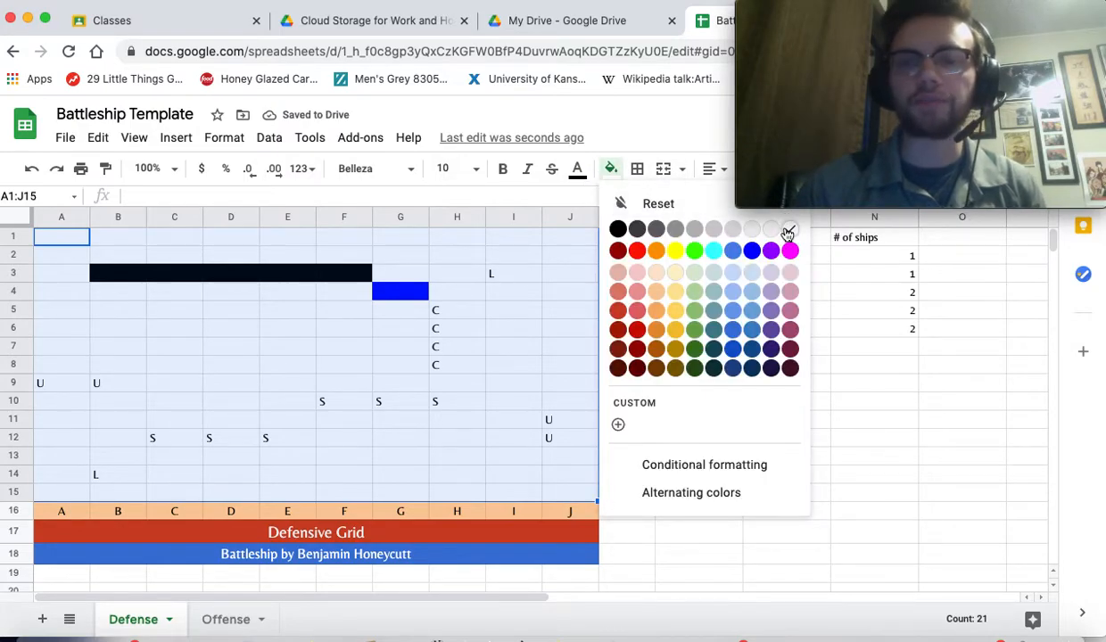
left_click(781, 224)
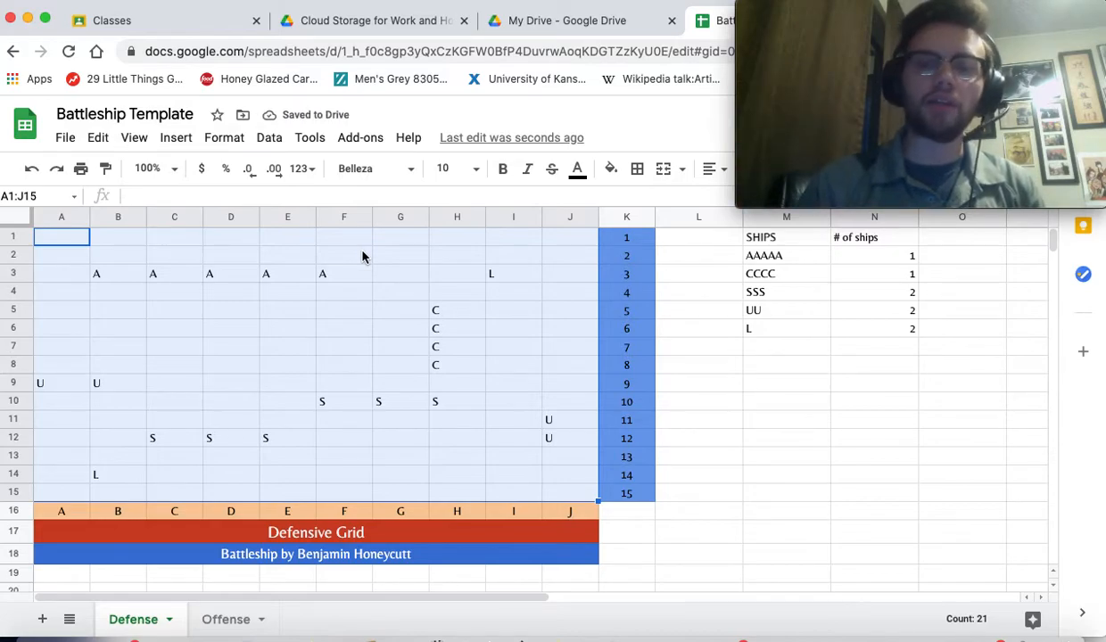
Delete all ship letters from the defensive grid A1:J15, and undo the deletion.
key("Delete")
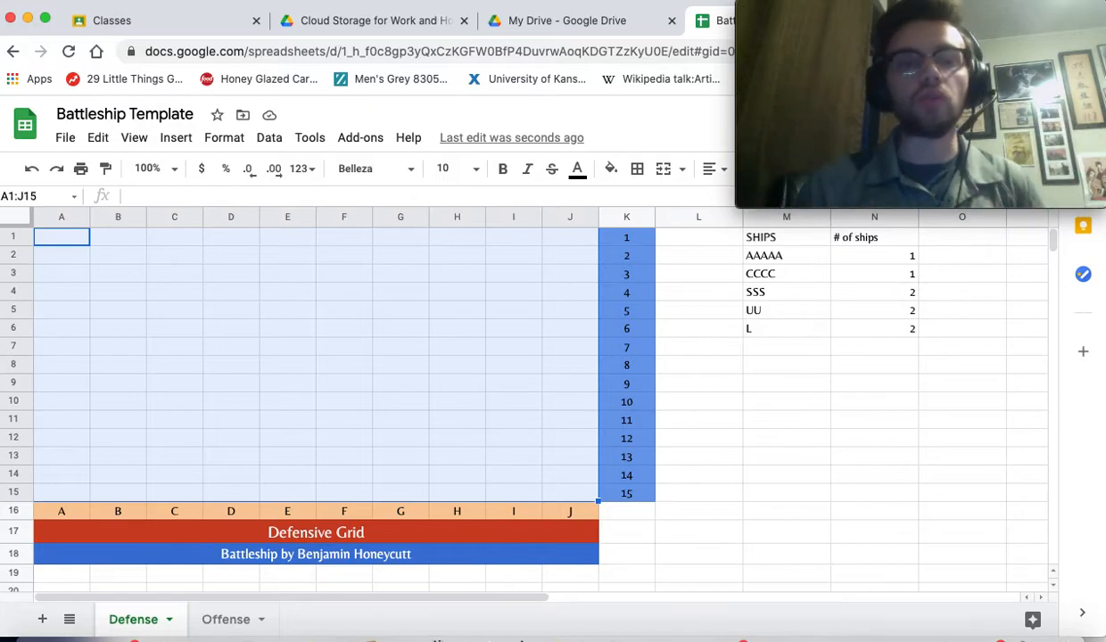
key("super+z")
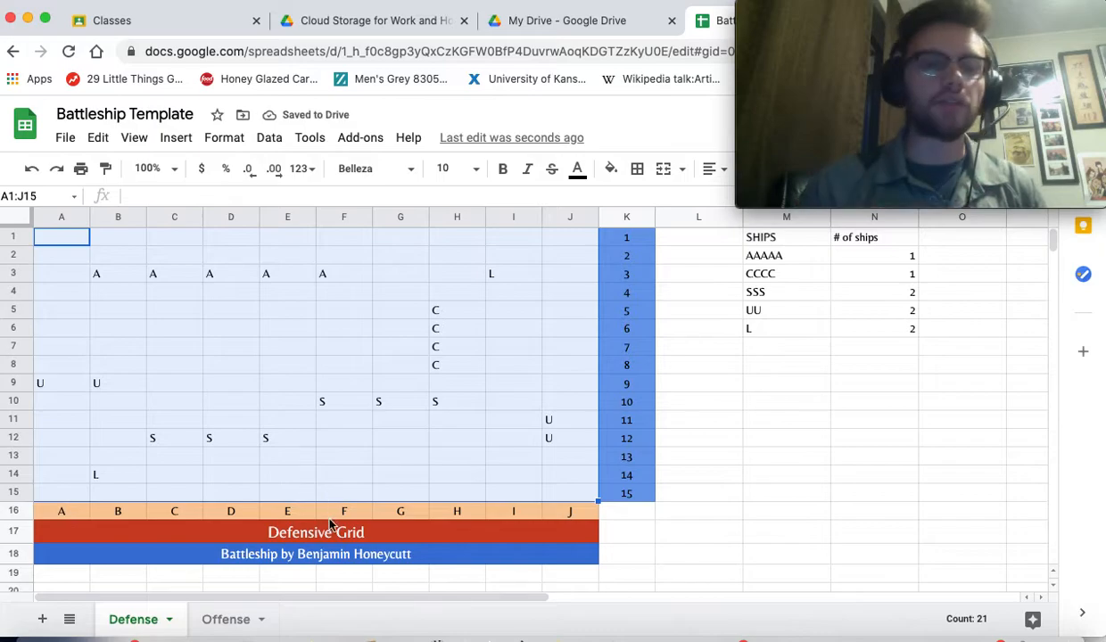
Mark a miss at C7 on the Offense sheet by filling the cell with blue.
left_click(226, 618)
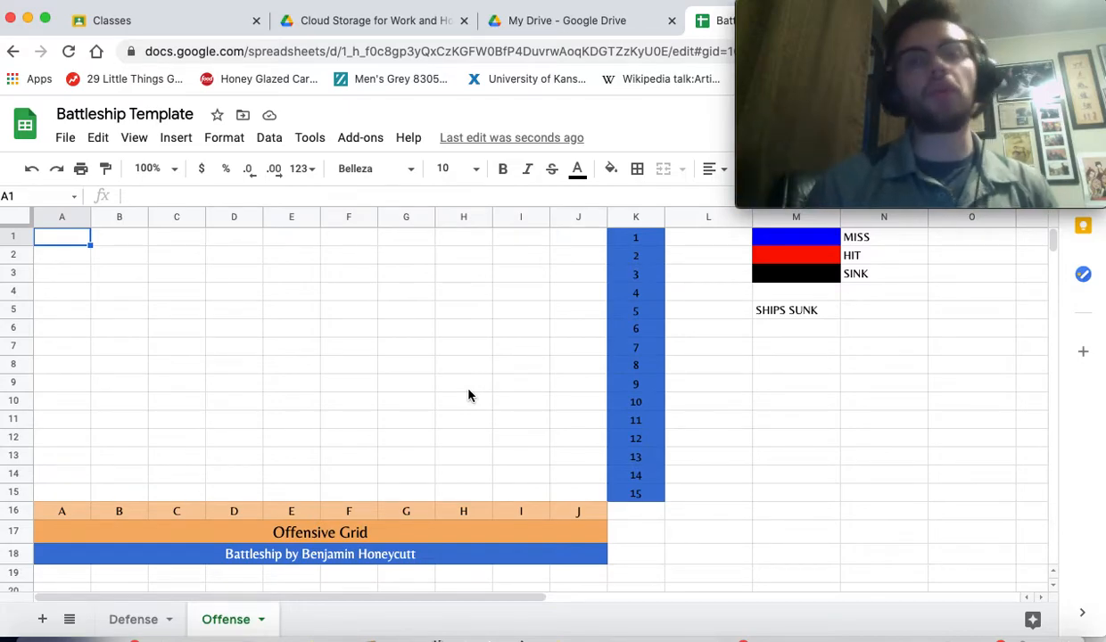
left_click(190, 294)
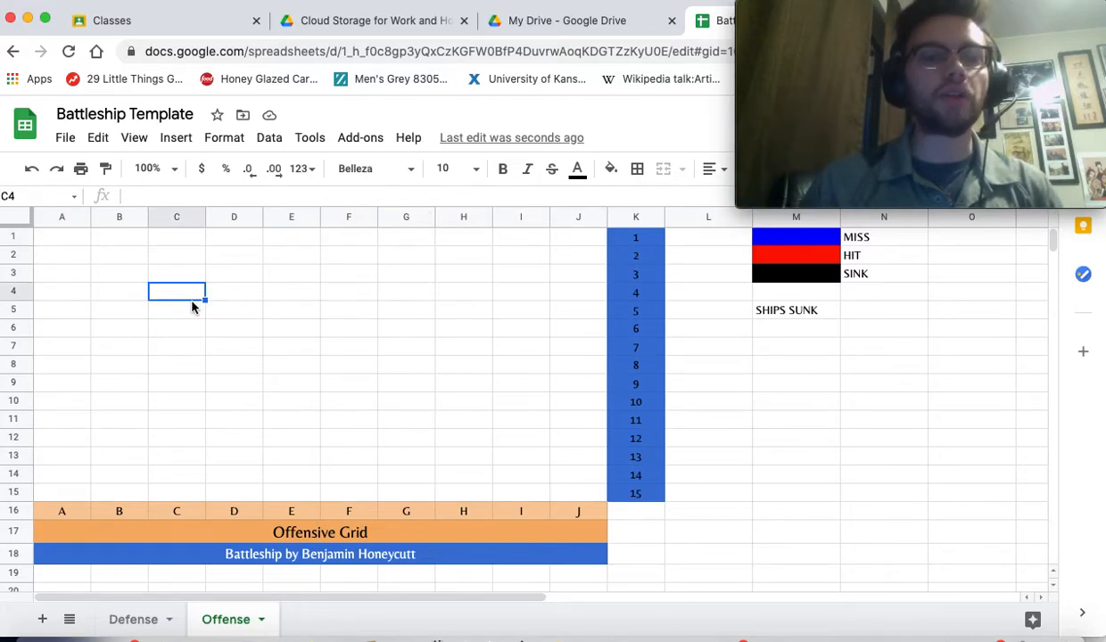
left_click(612, 177)
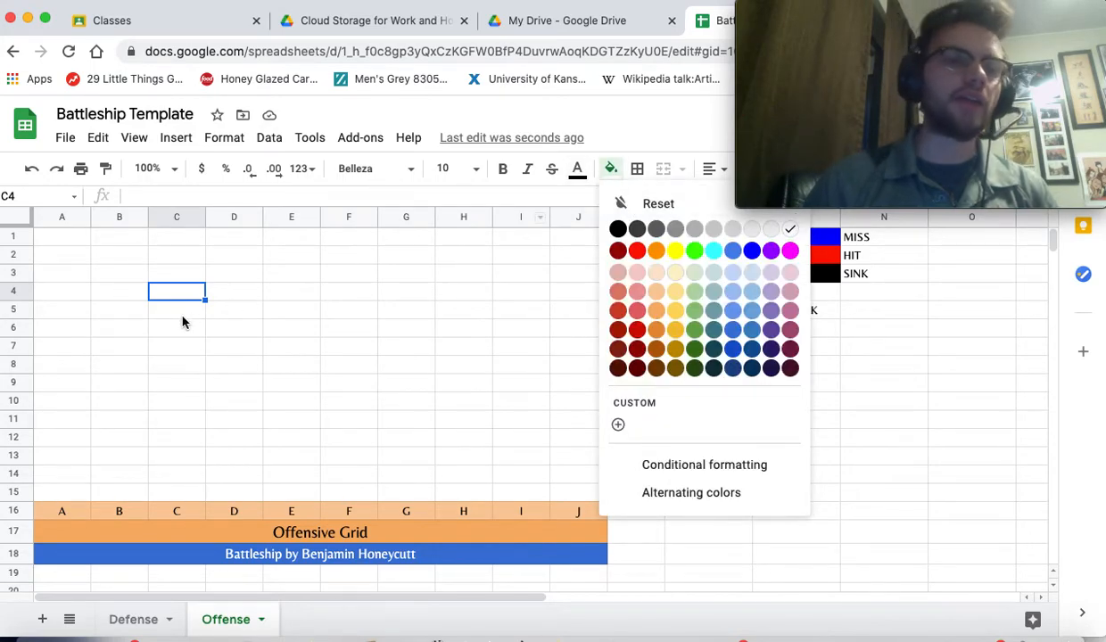
left_click(180, 347)
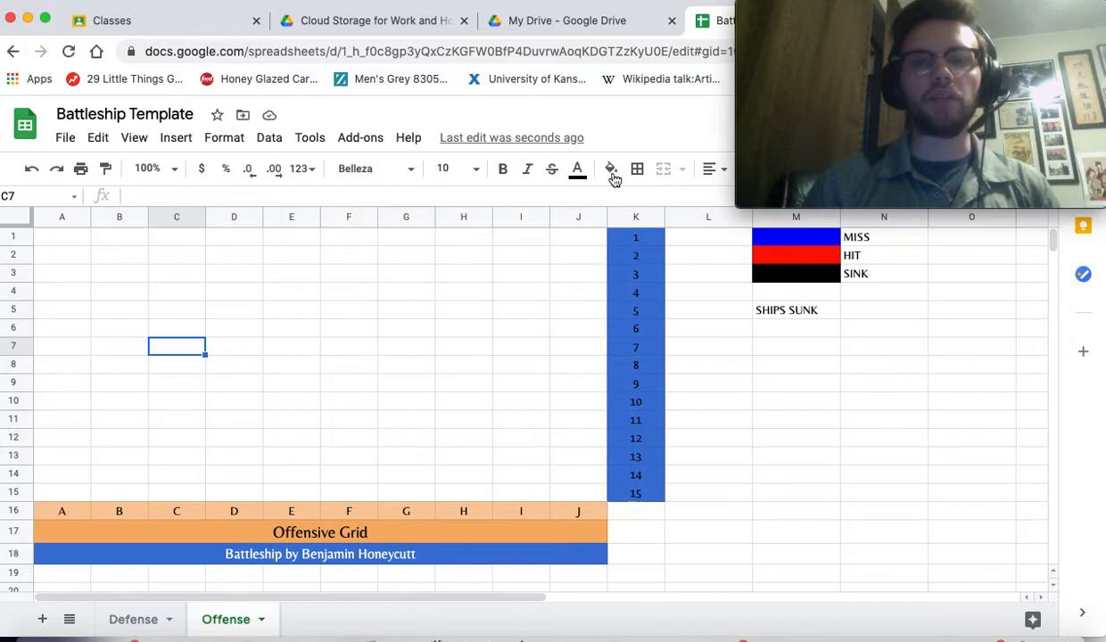
left_click(612, 173)
left_click(751, 250)
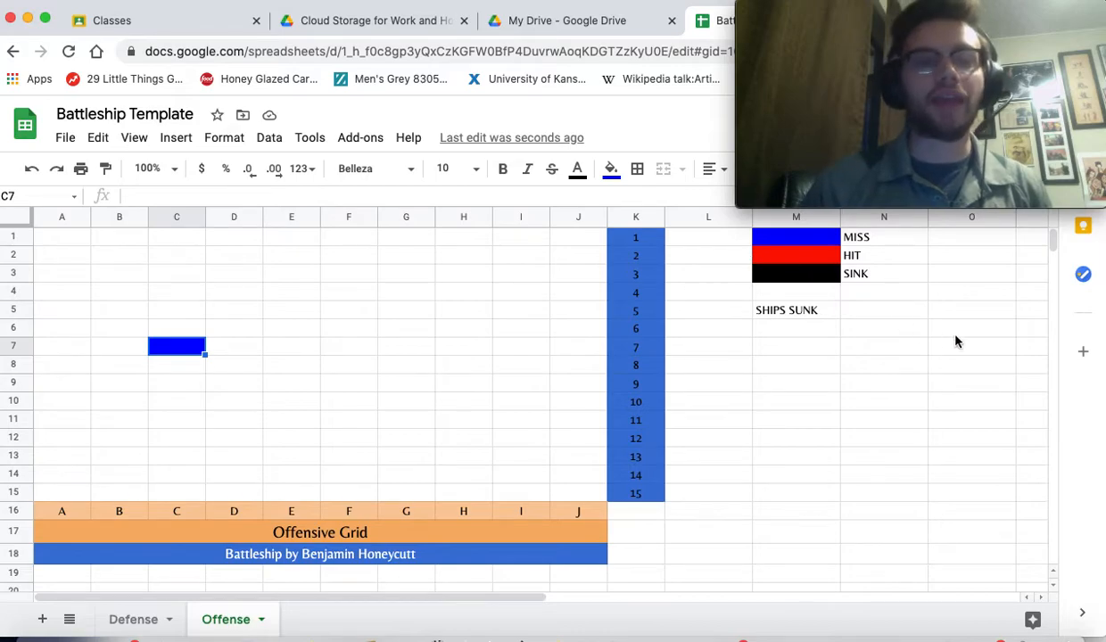
Mark hits at G4 and H4 on the offensive grid by filling both cells with red.
left_click(395, 297)
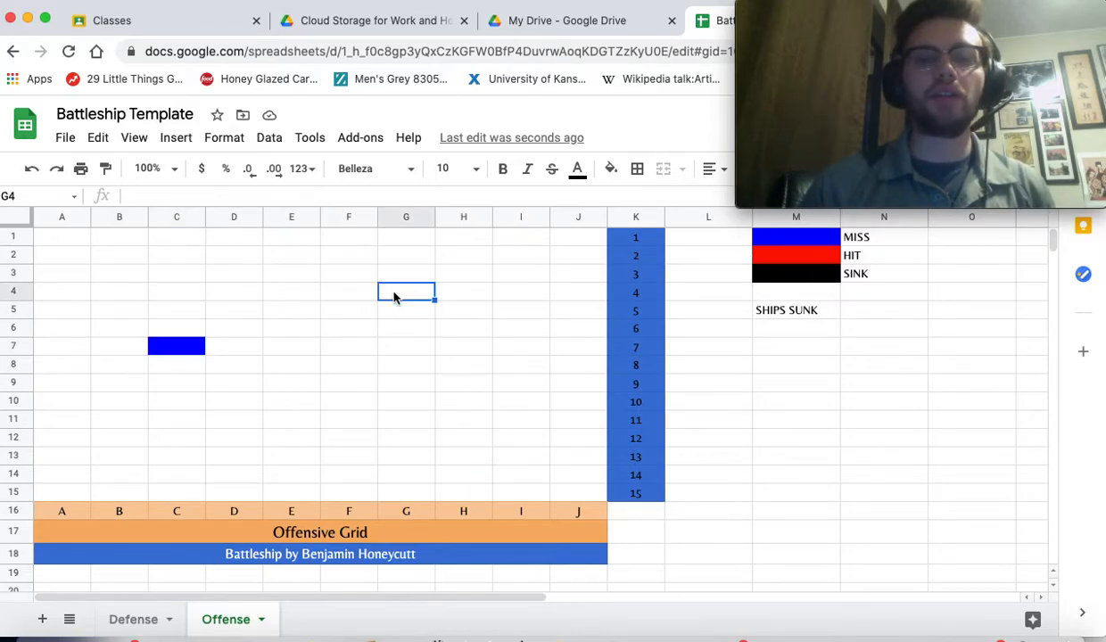
left_click(610, 169)
left_click(636, 253)
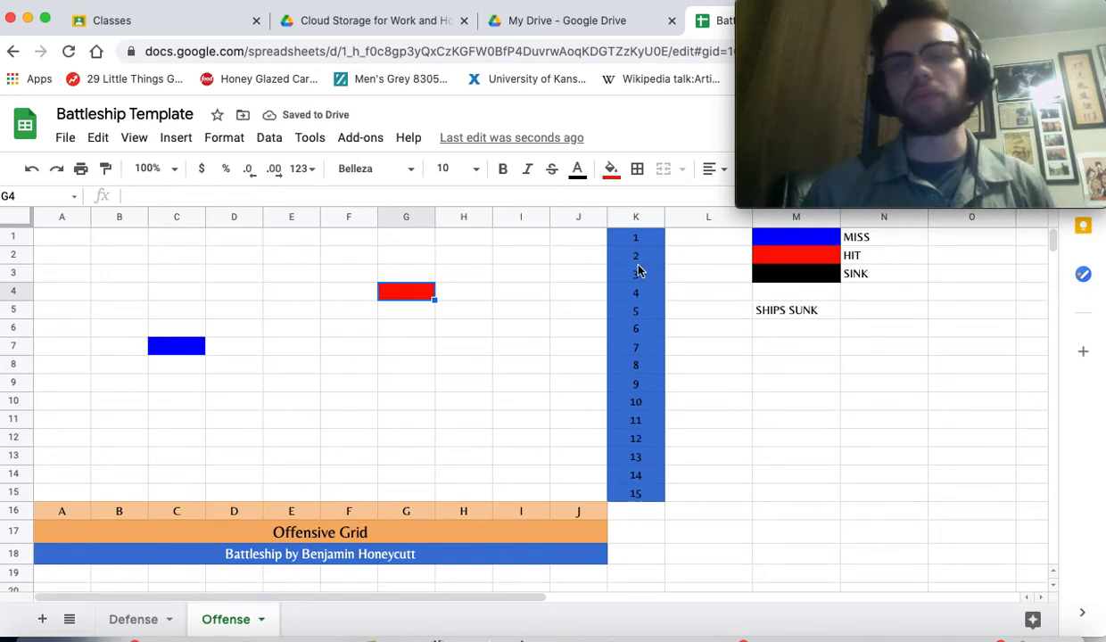
left_click(452, 291)
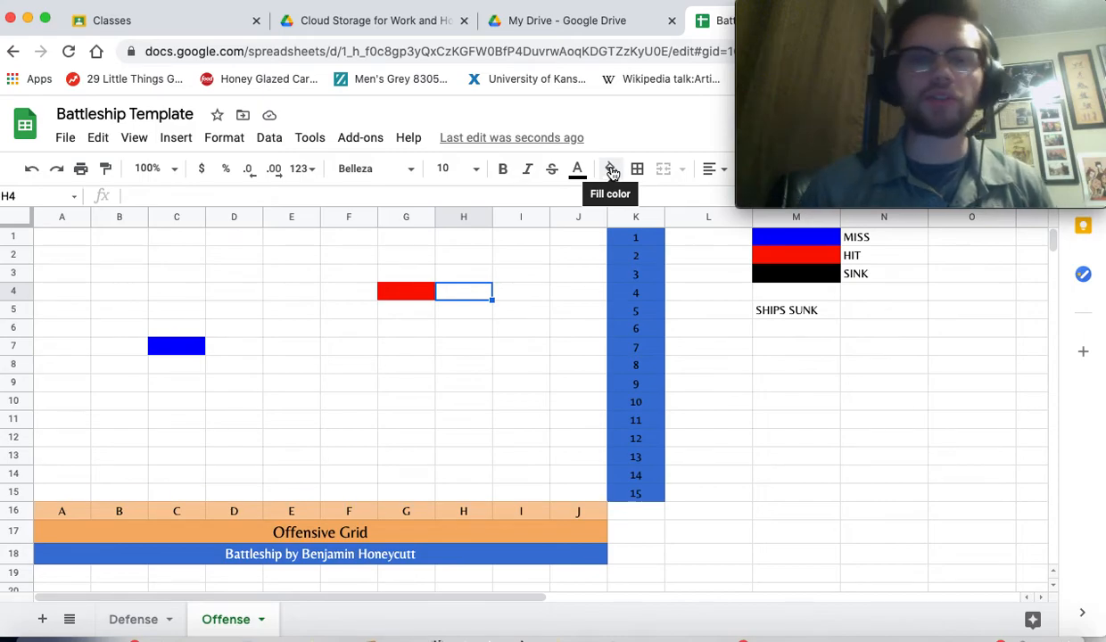
left_click(612, 169)
left_click(636, 253)
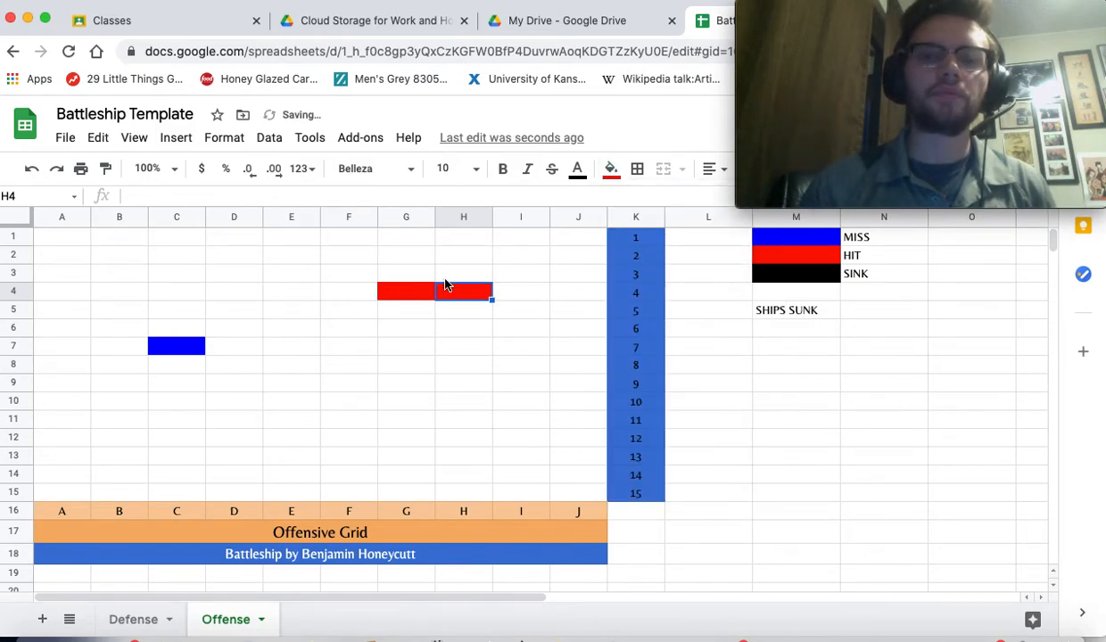
Mark the two-cell ship at G4:H4 as sunk with a black fill, and select cell M6 under SHIPS SUNK.
left_click_drag(398, 288, 463, 278)
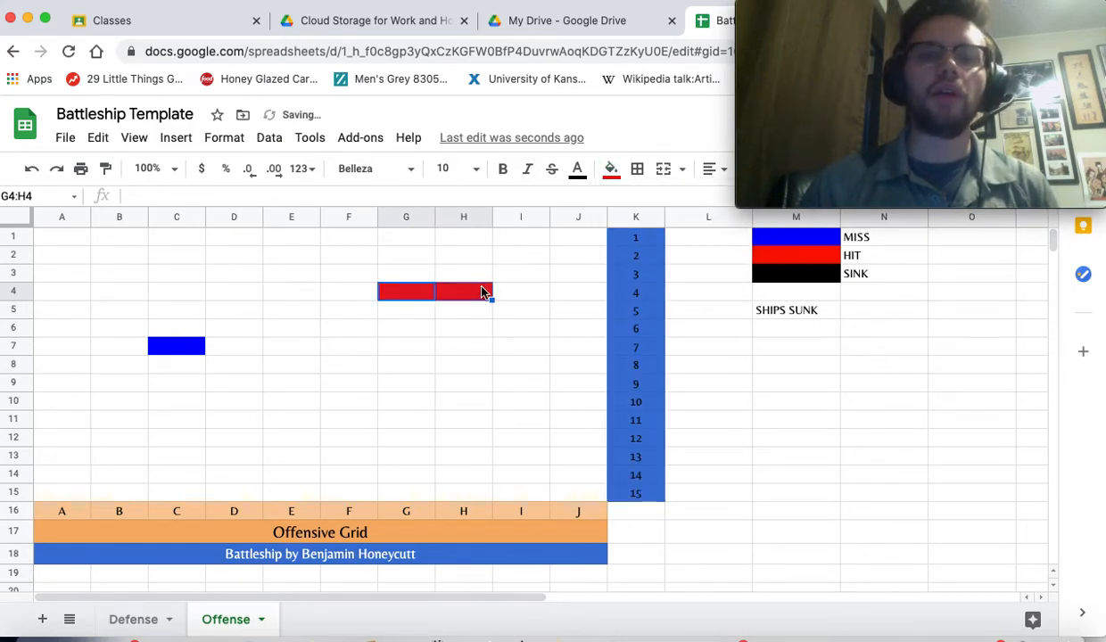
left_click(613, 175)
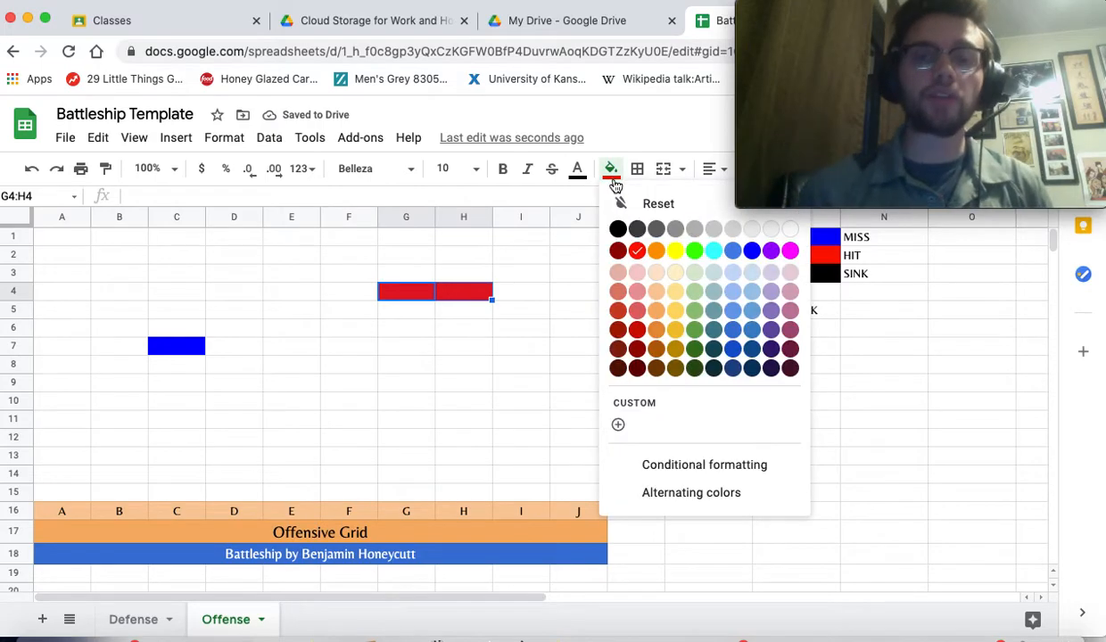
left_click(617, 229)
left_click(780, 328)
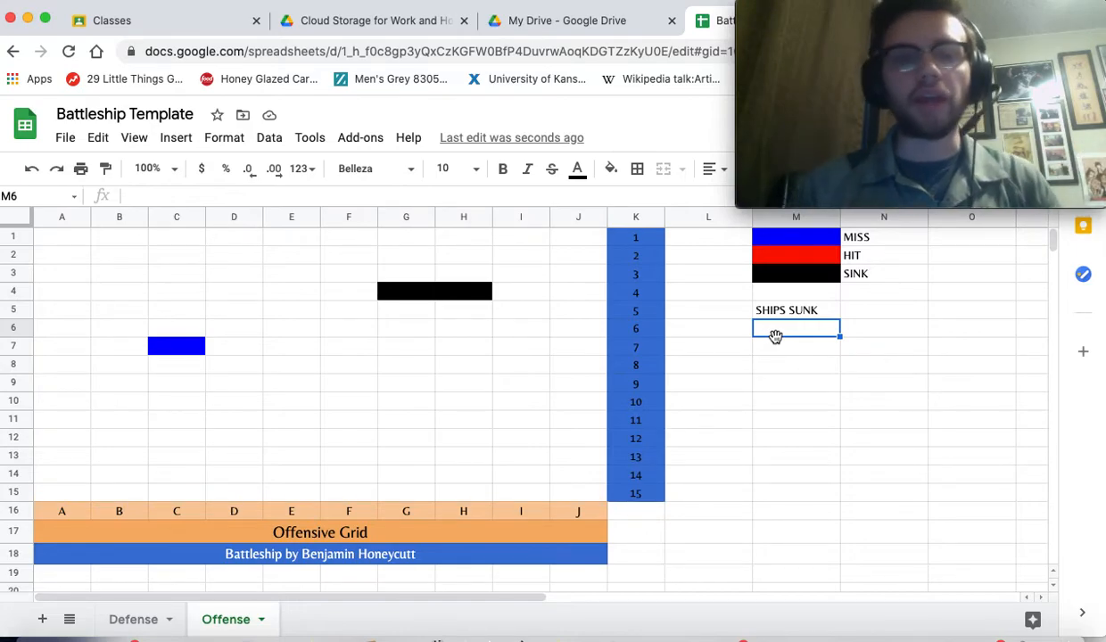
Clear all shot markings from the offensive grid A1:J15 with a white fill.
left_click(45, 237)
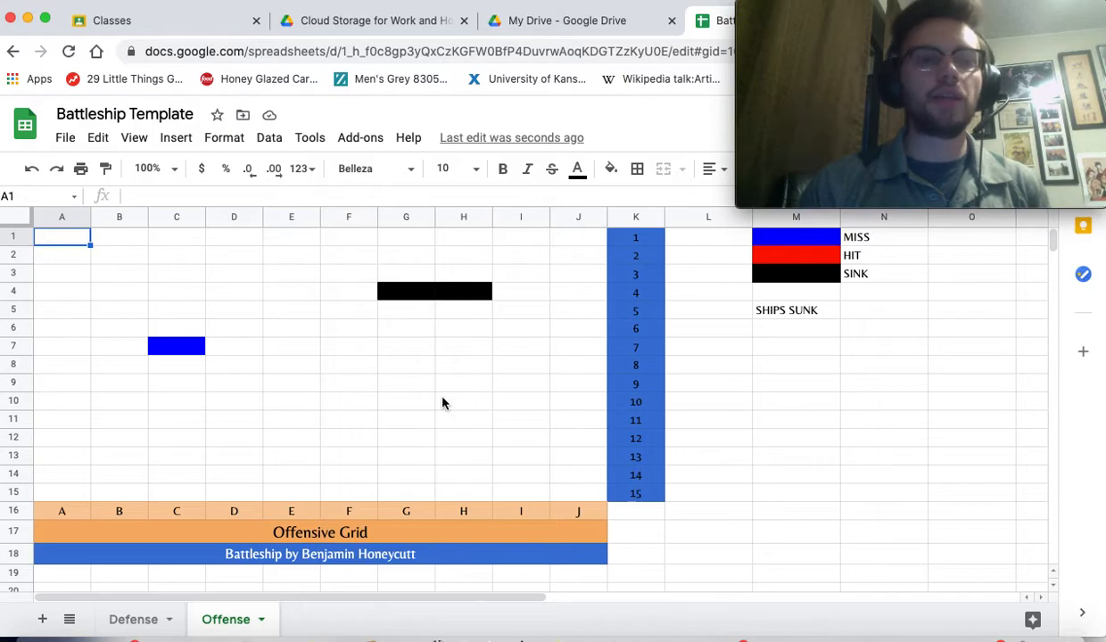
left_click(568, 480, "shift")
left_click(568, 489, "shift")
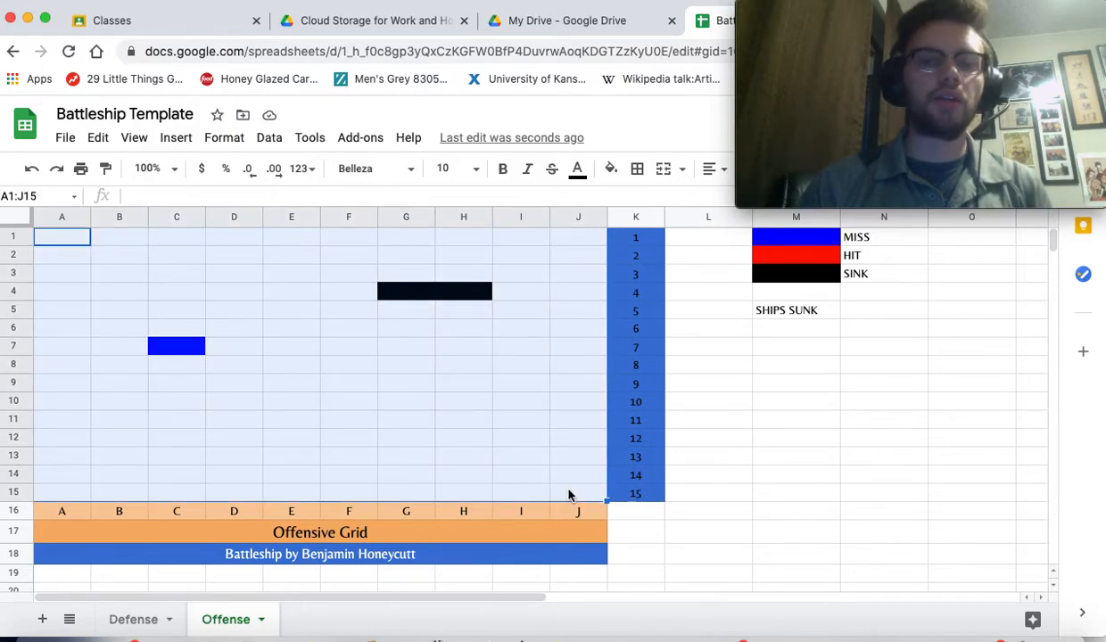
left_click(612, 171)
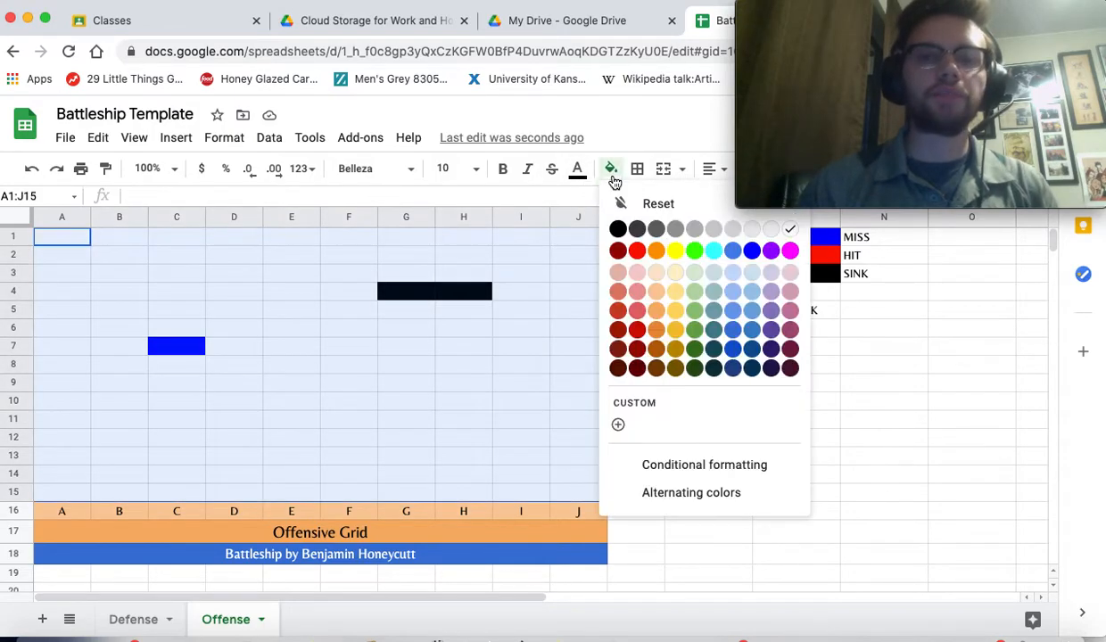
left_click(793, 233)
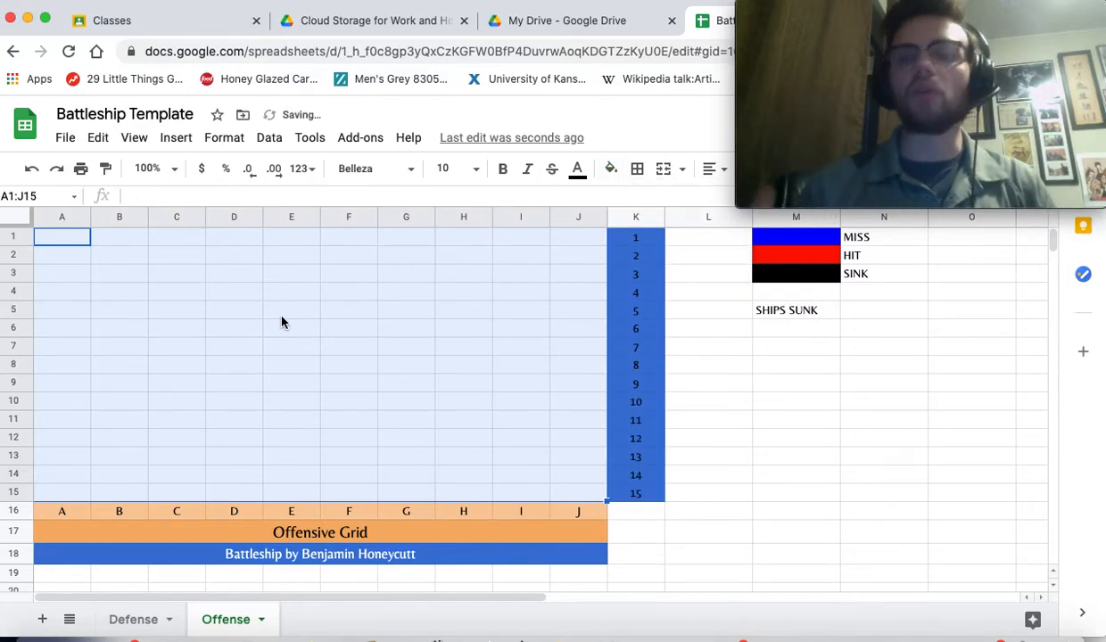
Return to the Defense sheet to view the defensive grid.
left_click(370, 554)
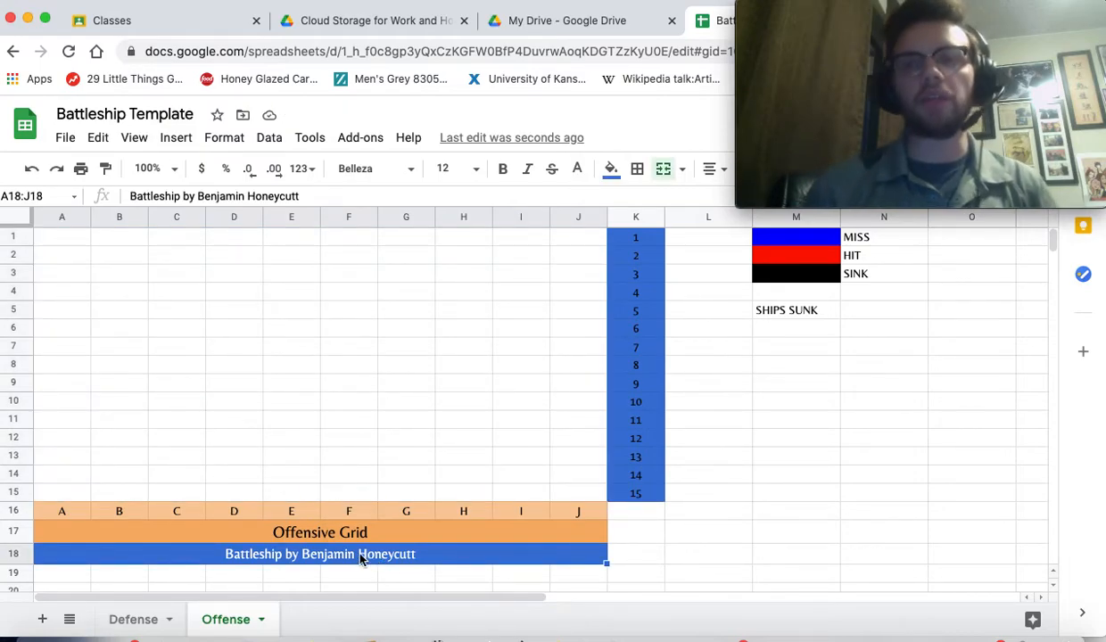
left_click(84, 113)
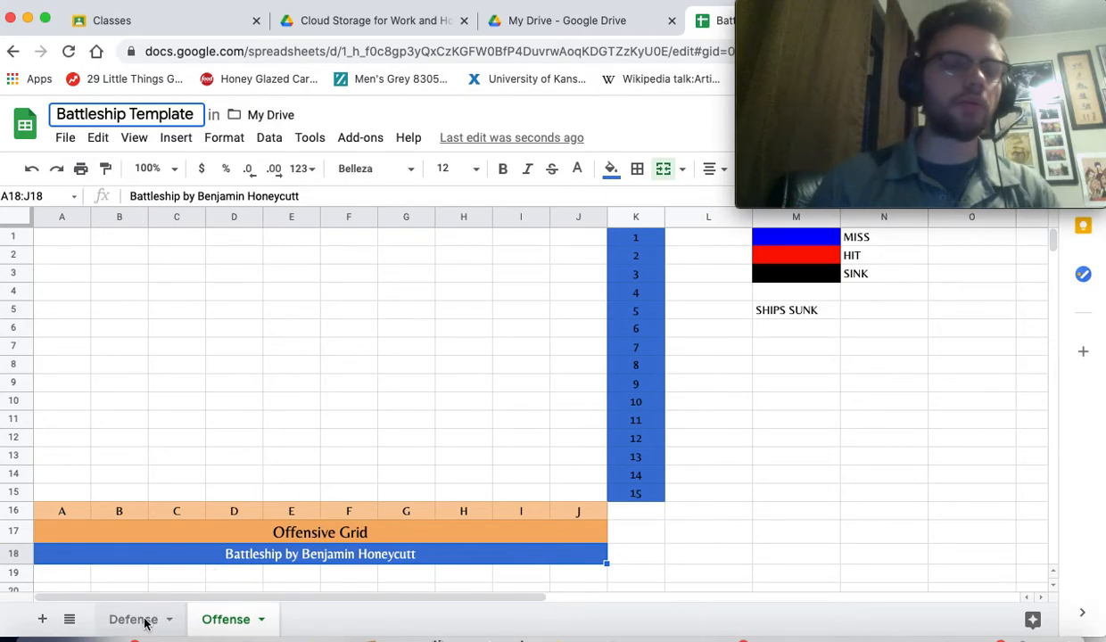
left_click(134, 619)
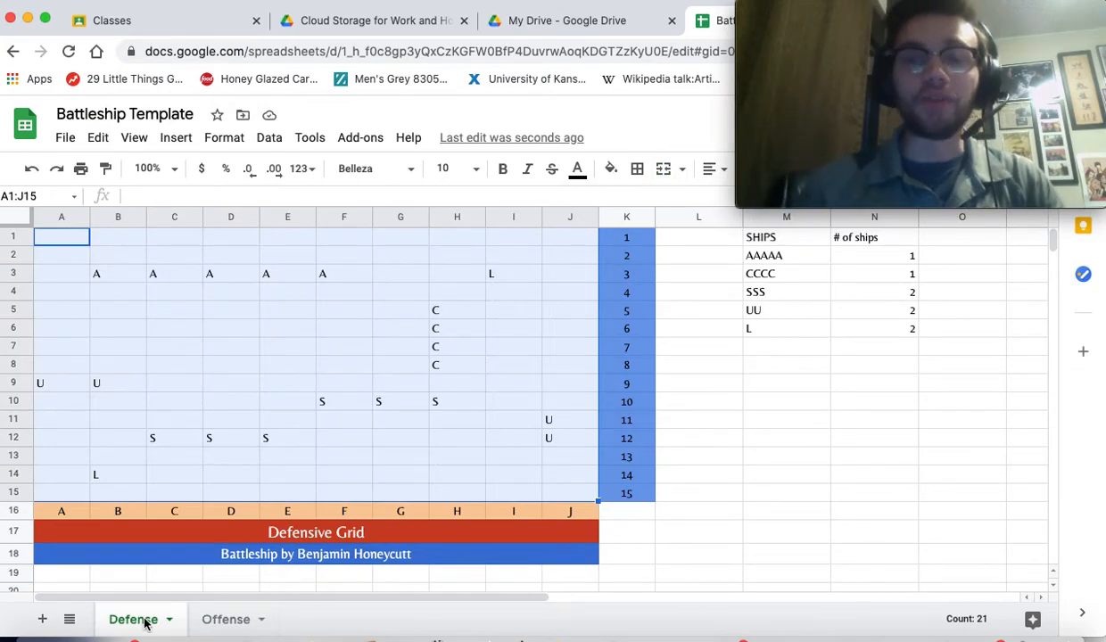